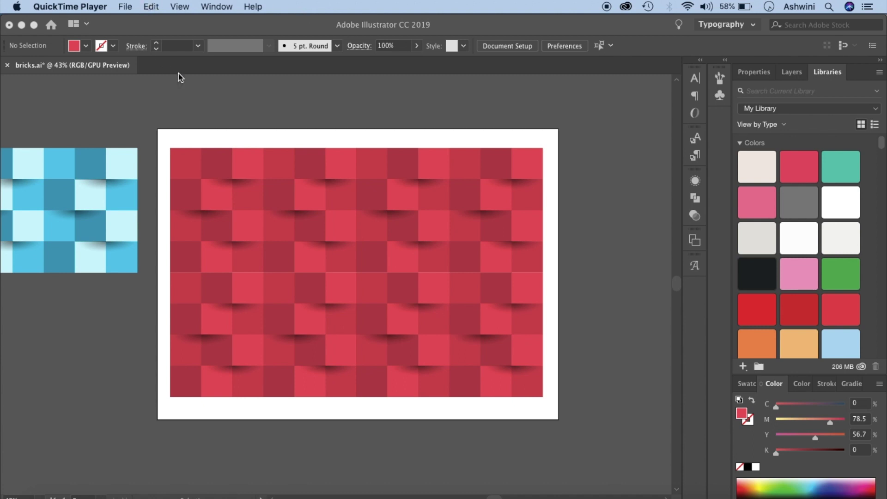
Step: Create a new 8 x 5 in document with Color Mode set to RGB Color
{"action": "left_click", "coordinate": [167, 52]}
{"action": "left_click", "coordinate": [113, 6]}
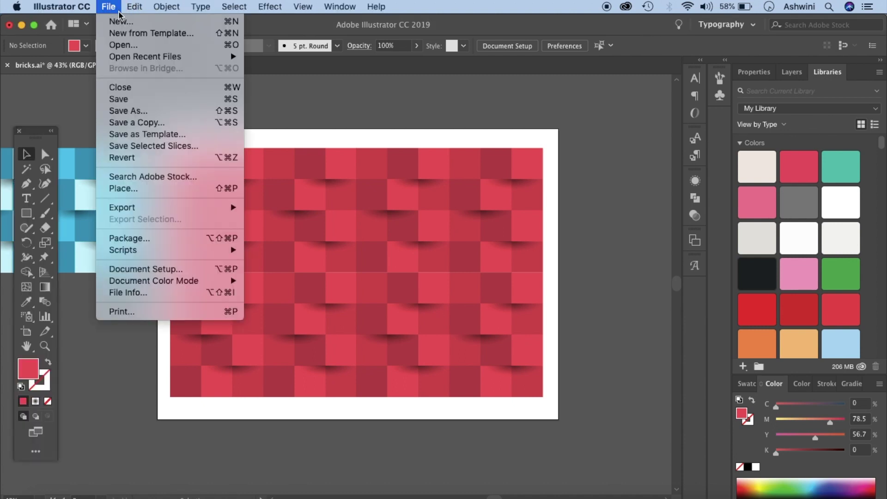
{"action": "left_click", "coordinate": [121, 22]}
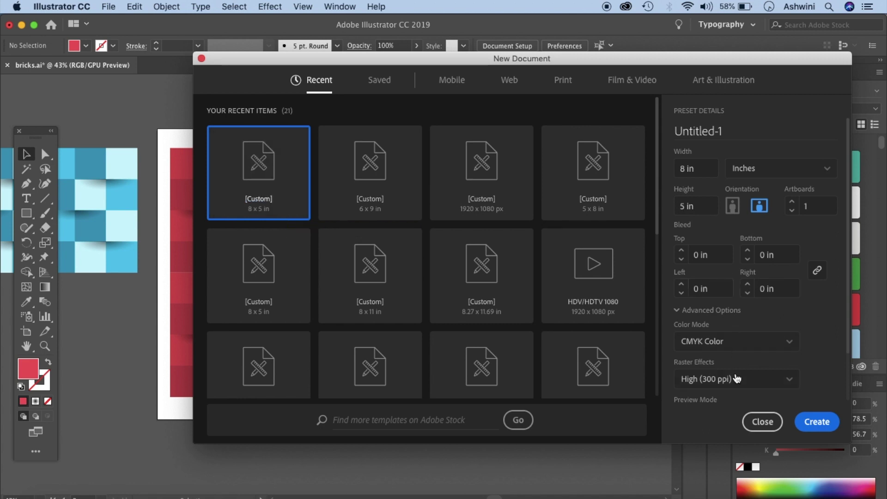
{"action": "left_click", "coordinate": [730, 341]}
{"action": "scroll", "coordinate": [729, 341], "scroll_direction": "down", "scroll_amount": 3}
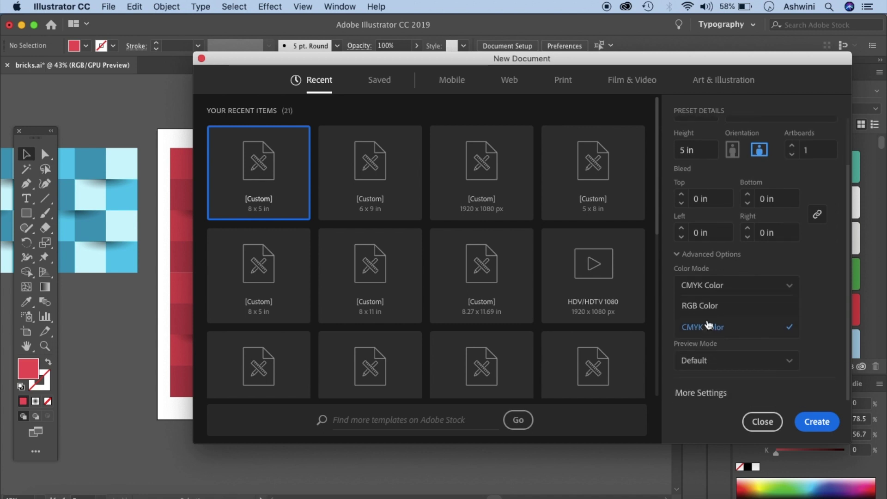
{"action": "left_click", "coordinate": [706, 307]}
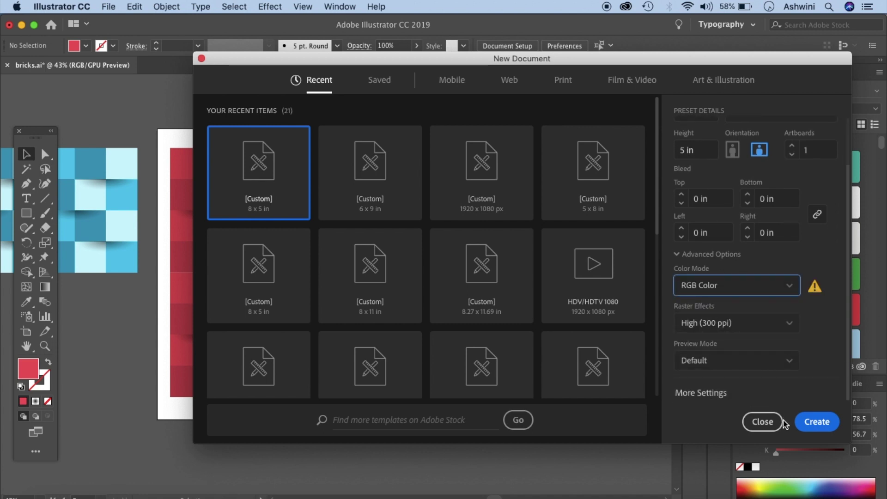
{"action": "left_click", "coordinate": [815, 422]}
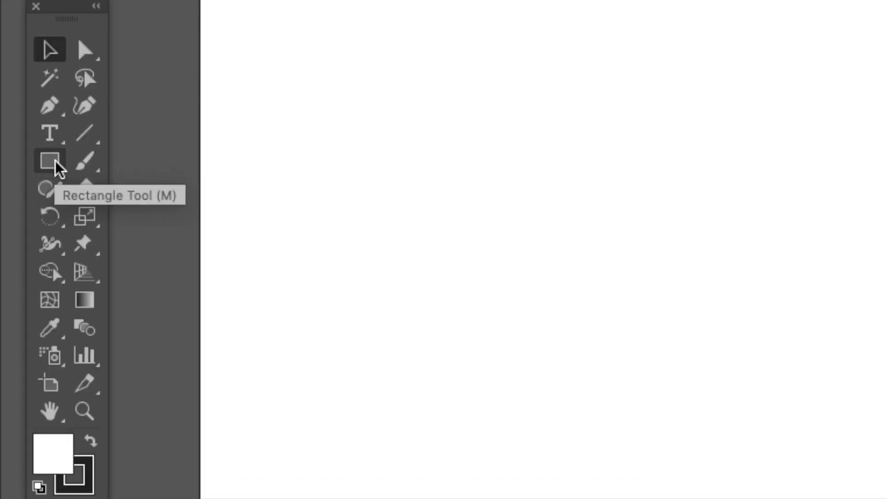
Step: Draw a 0.61 x 0.61 in square near the artboard's top-left with the Rectangle Tool
{"action": "left_click", "coordinate": [59, 169]}
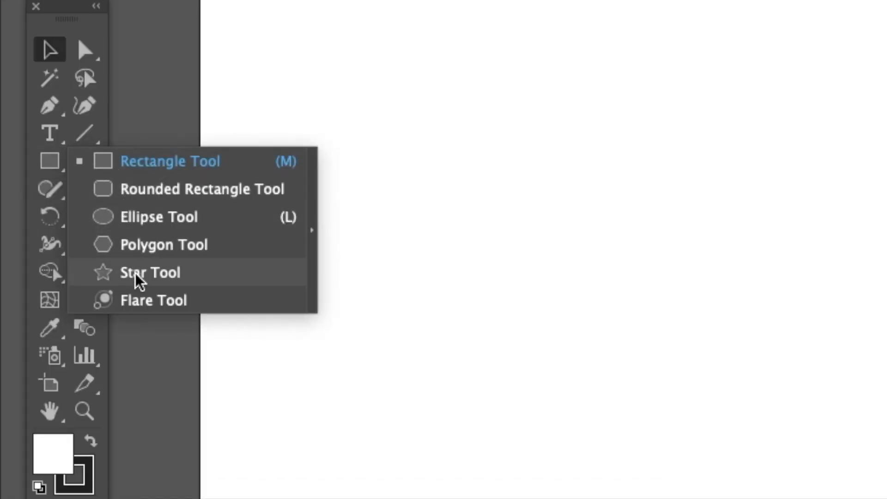
{"action": "left_click", "coordinate": [158, 172]}
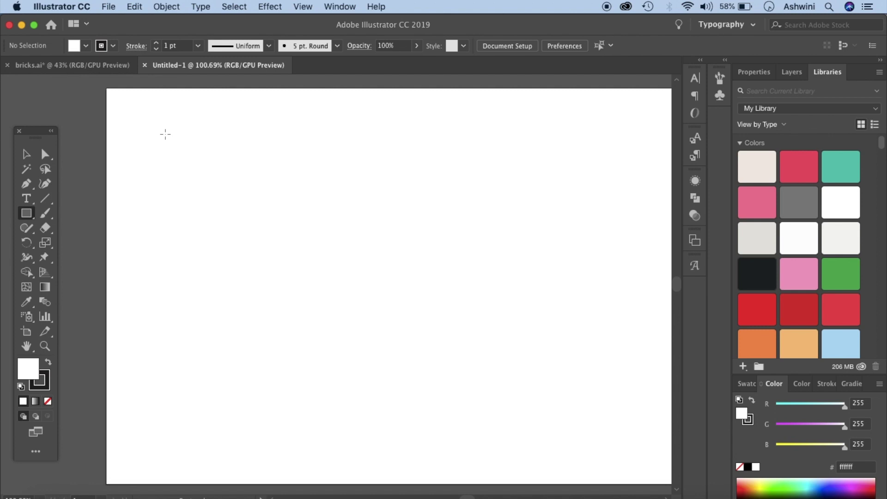
{"action": "left_click_drag", "start_coordinate": [165, 135], "coordinate": [213, 181]}
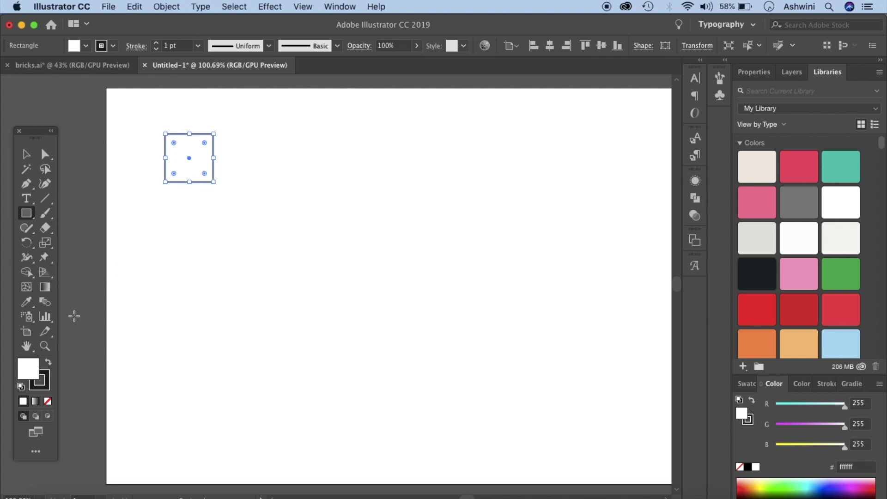
{"action": "left_click", "coordinate": [42, 387]}
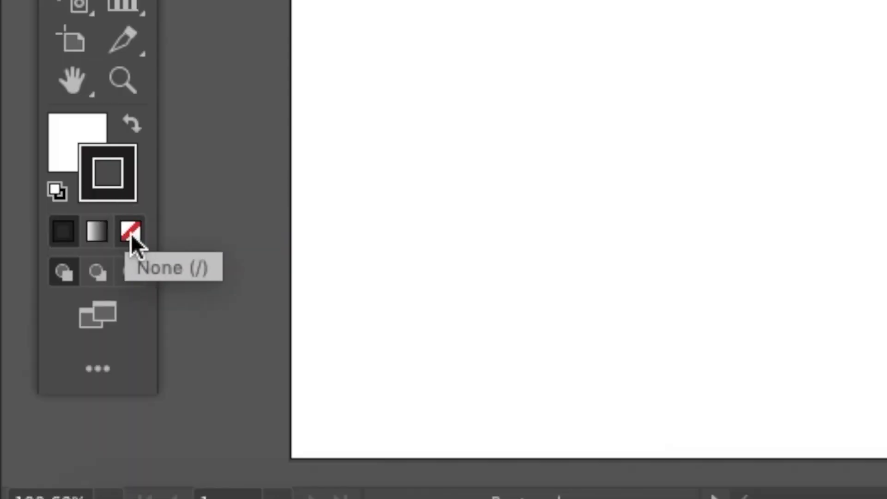
Step: Set the square's stroke to None, leaving the white fill active
{"action": "left_click", "coordinate": [131, 234]}
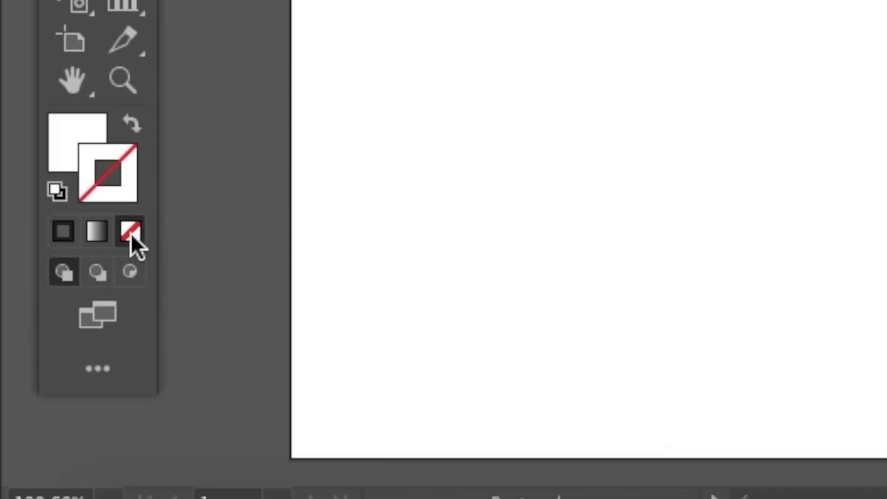
{"action": "left_click", "coordinate": [63, 129]}
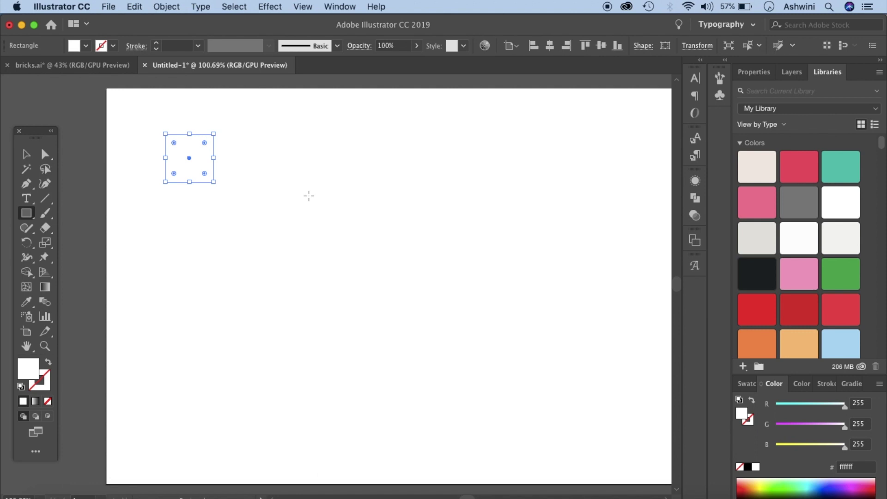
Step: In bricks.ai, drag the red tint rectangle up off the bricks to expose the grey bricks
{"action": "left_click", "coordinate": [113, 65]}
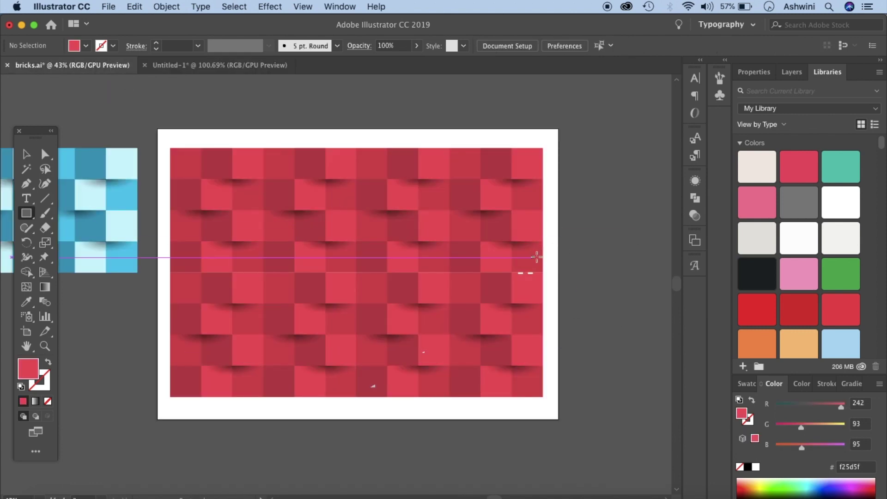
{"action": "left_click", "coordinate": [27, 154]}
{"action": "left_click", "coordinate": [333, 208]}
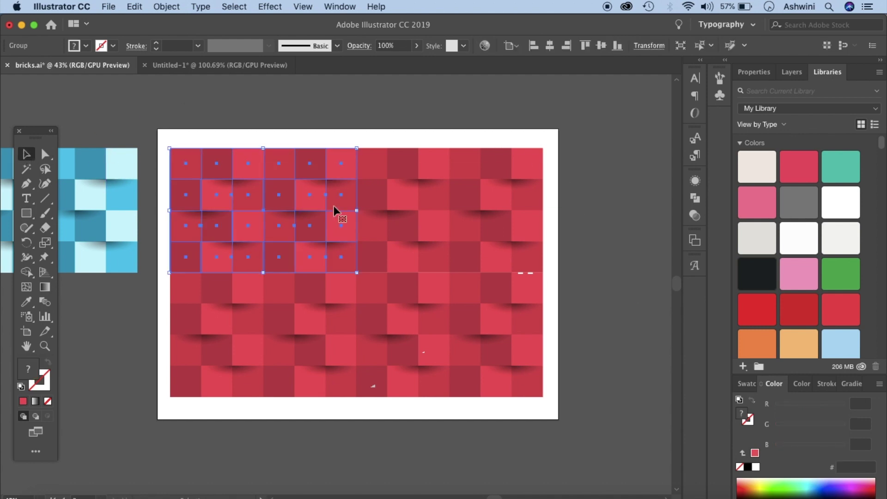
{"action": "left_click", "coordinate": [609, 234]}
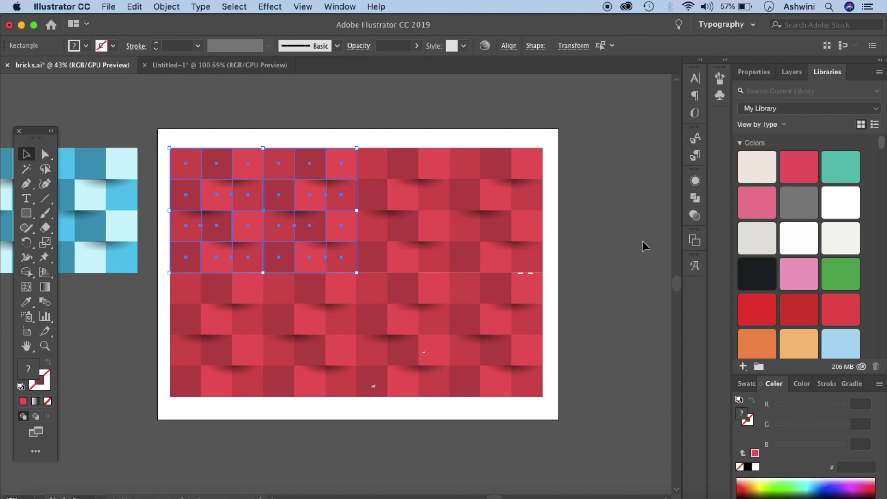
{"action": "left_click_drag", "start_coordinate": [332, 228], "coordinate": [413, 154]}
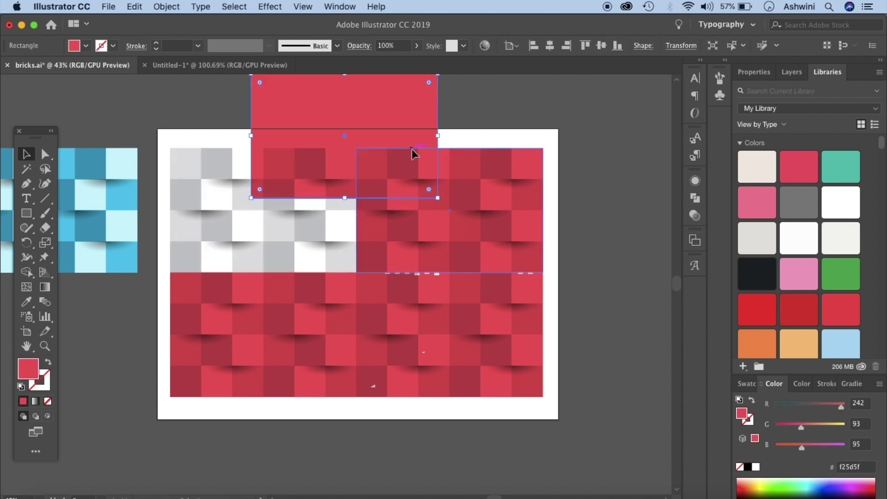
Step: Inspect the colours of the yellow pattern tiles, then return to Untitled-1
{"action": "scroll", "coordinate": [257, 249], "scroll_direction": "left", "scroll_amount": 15}
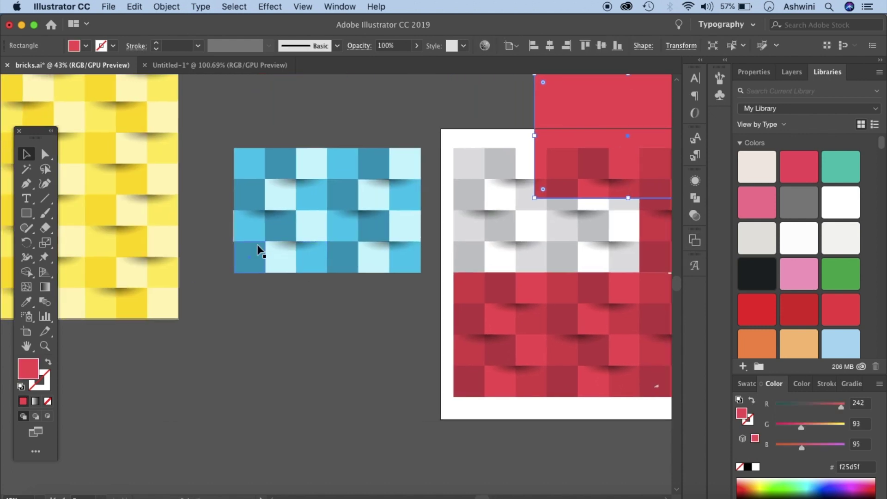
{"action": "scroll", "coordinate": [257, 250], "scroll_direction": "left", "scroll_amount": 5}
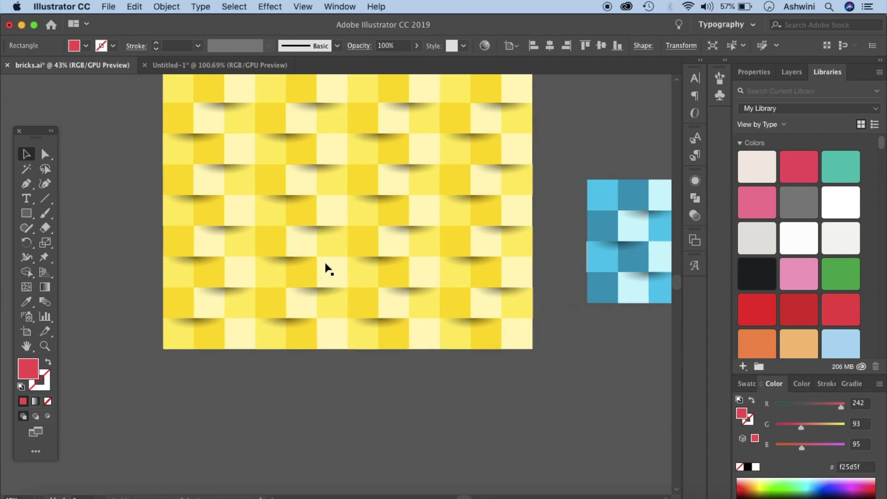
{"action": "scroll", "coordinate": [327, 268], "scroll_direction": "down", "scroll_amount": 1}
{"action": "left_click", "coordinate": [325, 240]}
{"action": "left_click_drag", "start_coordinate": [325, 240], "coordinate": [183, 96]}
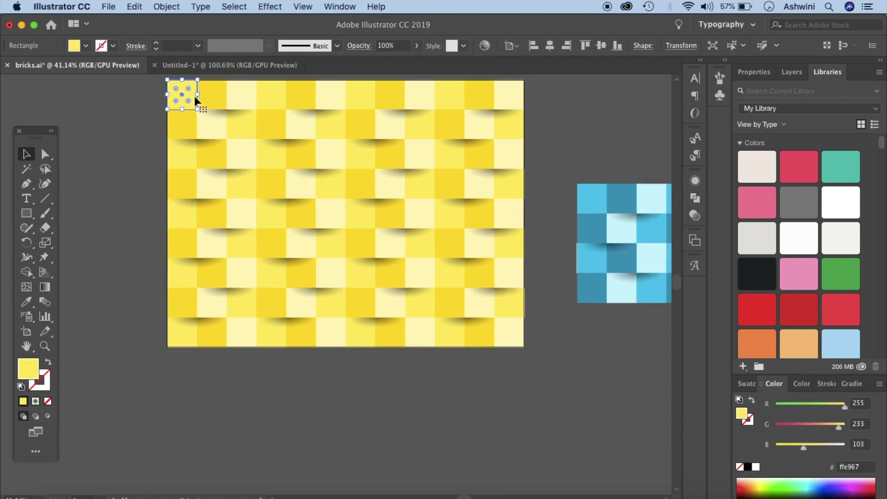
{"action": "left_click", "coordinate": [212, 106]}
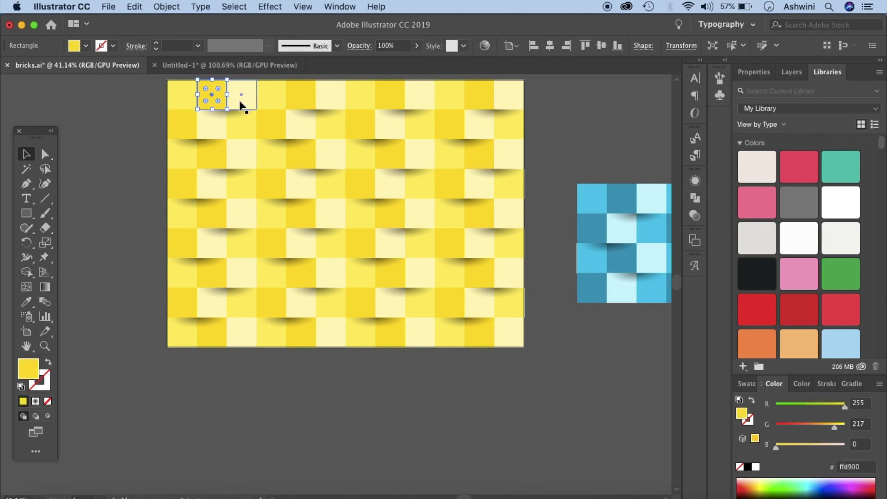
{"action": "left_click", "coordinate": [239, 103]}
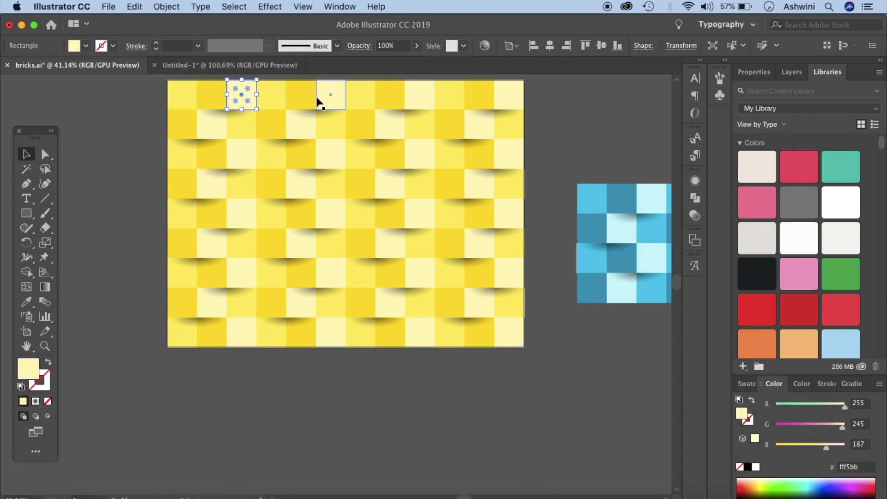
{"action": "scroll", "coordinate": [317, 99], "scroll_direction": "right", "scroll_amount": 5}
{"action": "left_click", "coordinate": [211, 65]}
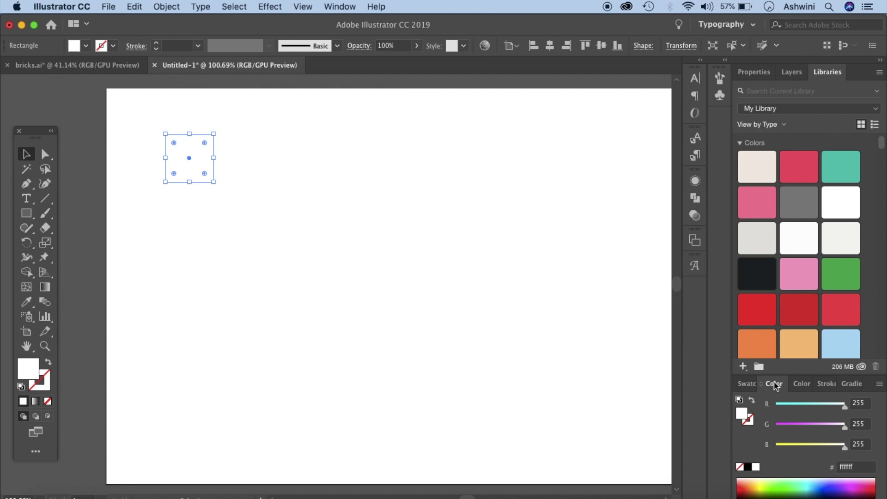
Step: Align the white square to the artboard's top and left edges using the Align panel
{"action": "left_click", "coordinate": [330, 8]}
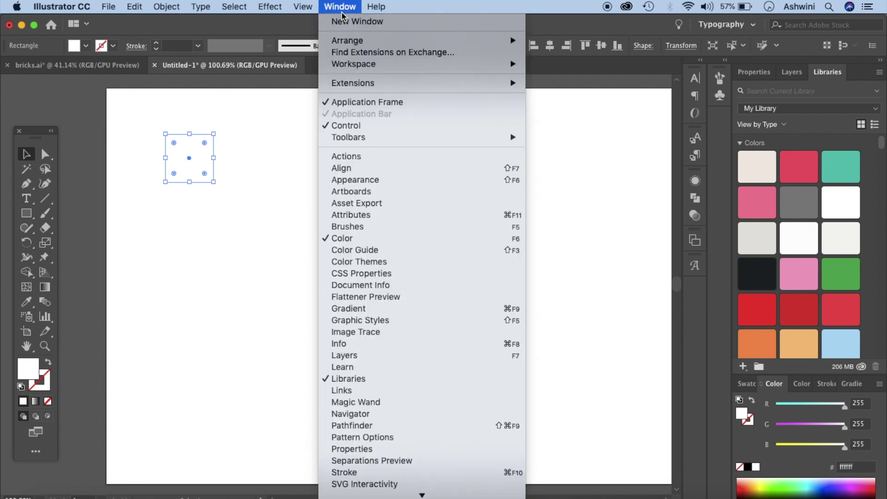
{"action": "left_click", "coordinate": [675, 432]}
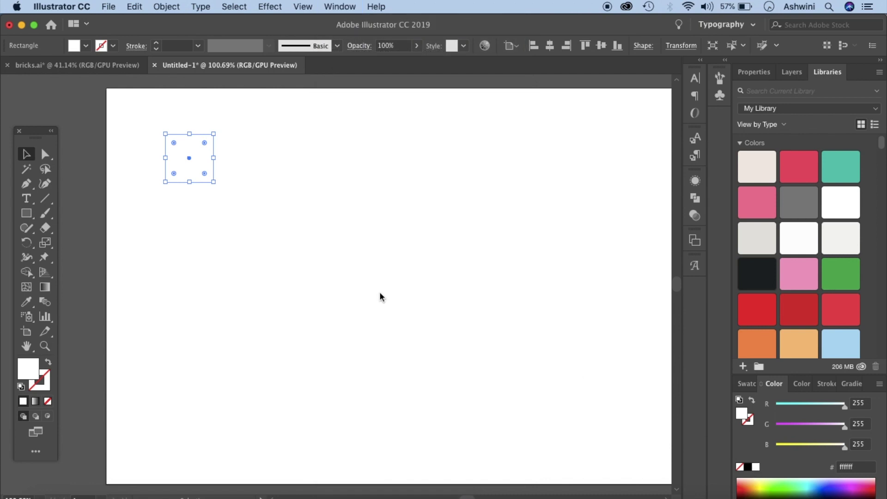
{"action": "left_click_drag", "start_coordinate": [192, 162], "coordinate": [132, 112]}
{"action": "left_click", "coordinate": [339, 8]}
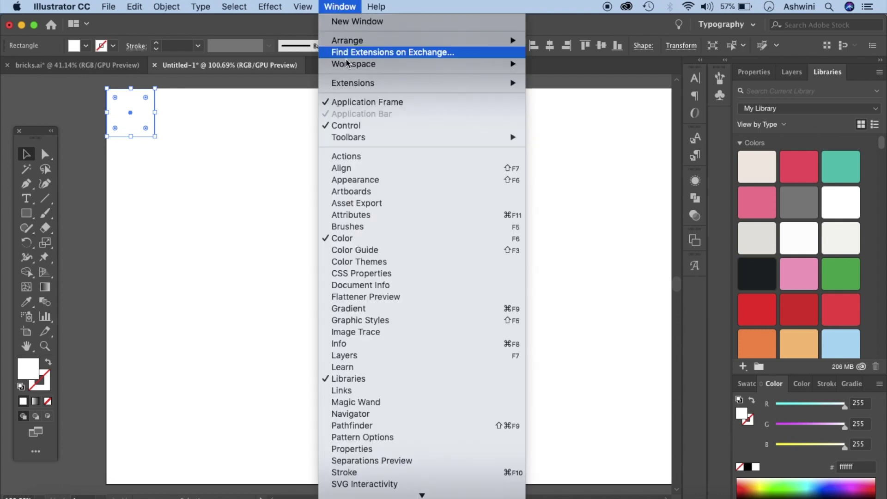
{"action": "left_click", "coordinate": [357, 168]}
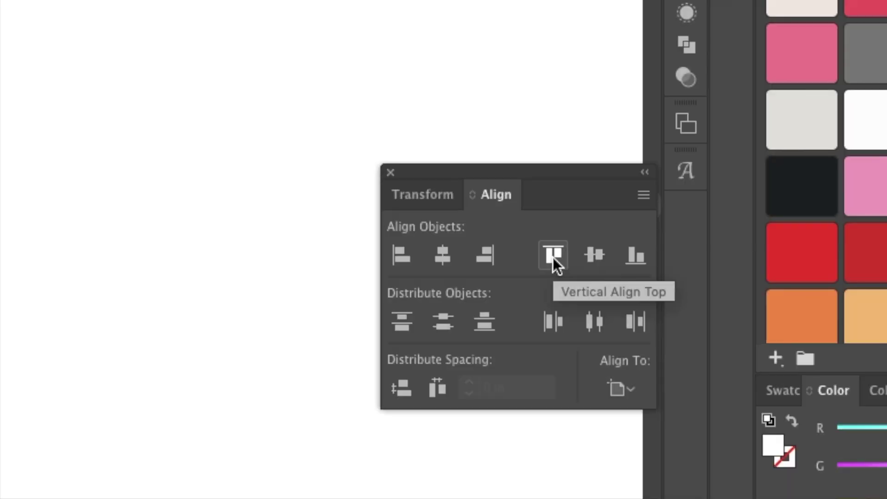
{"action": "left_click", "coordinate": [622, 313]}
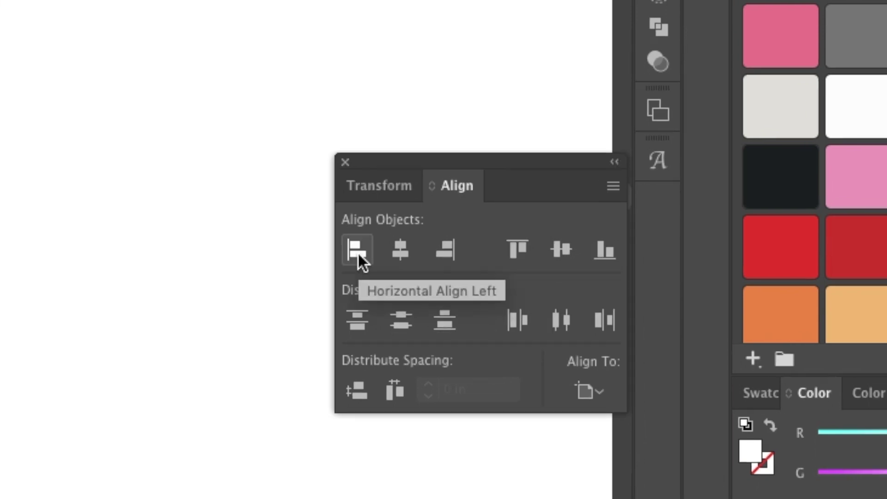
{"action": "left_click", "coordinate": [357, 251]}
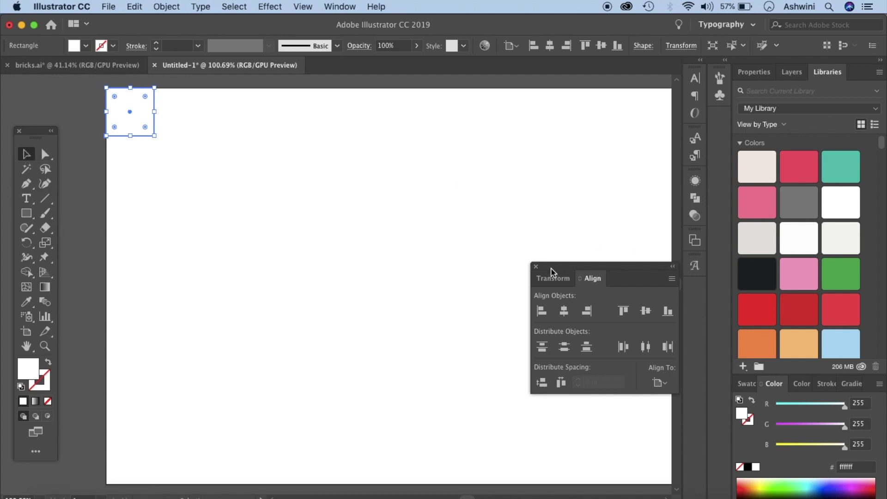
Step: Place a copy of the square directly to its right and turn on Smart Guides
{"action": "left_click", "coordinate": [536, 267]}
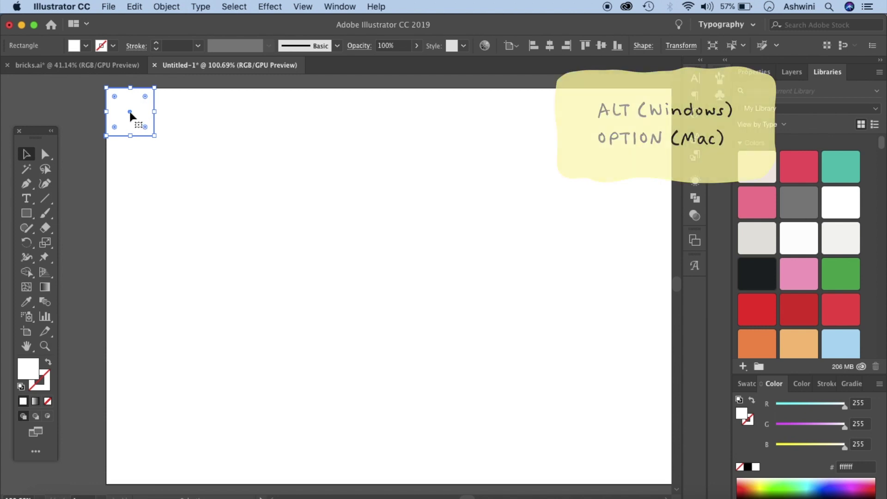
{"action": "left_click_drag", "start_coordinate": [130, 115], "coordinate": [180, 122]}
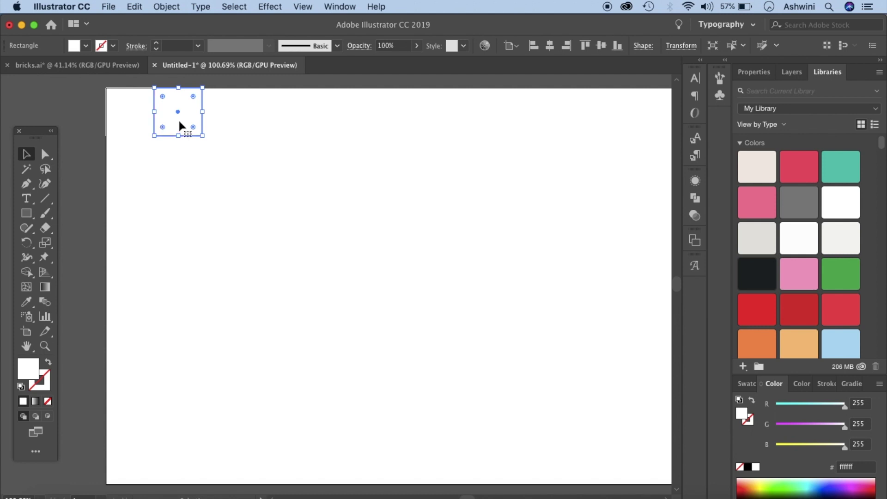
{"action": "left_click", "coordinate": [135, 120]}
{"action": "left_click", "coordinate": [165, 128]}
{"action": "left_click", "coordinate": [303, 7]}
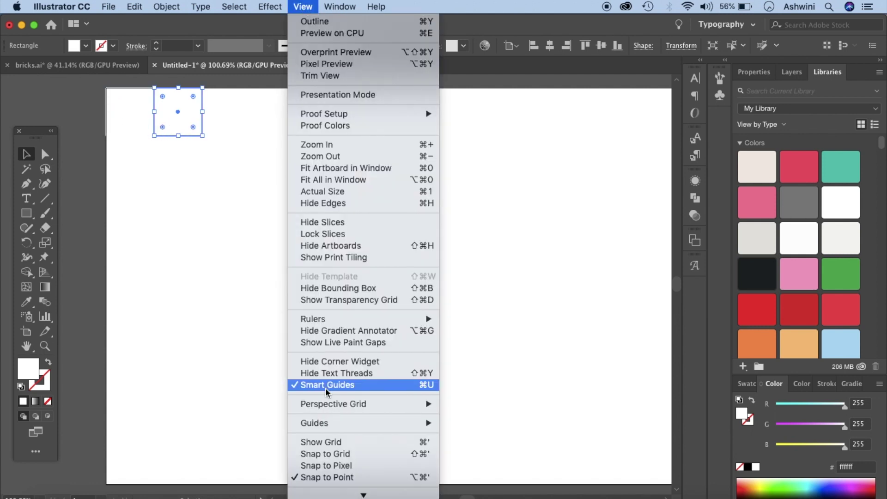
{"action": "left_click", "coordinate": [325, 385]}
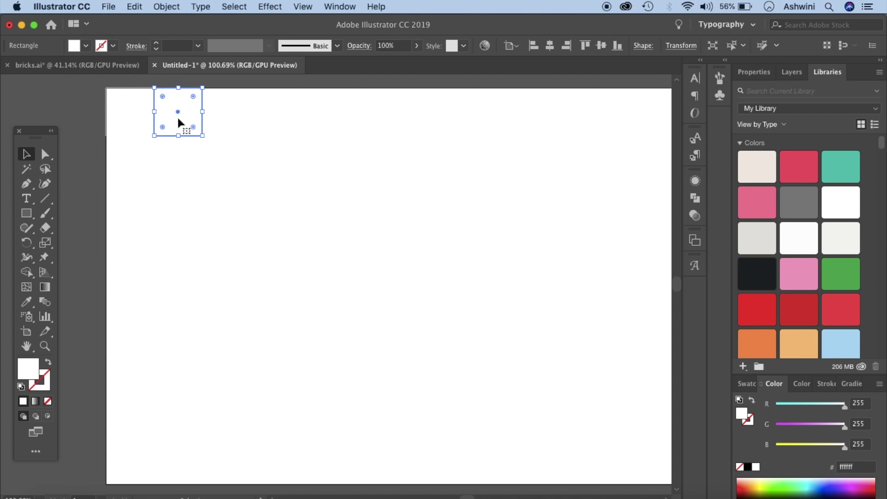
Step: Fill the second square with a pale grey from the Tetrad 2 harmony in the Color Guide
{"action": "left_click", "coordinate": [796, 385]}
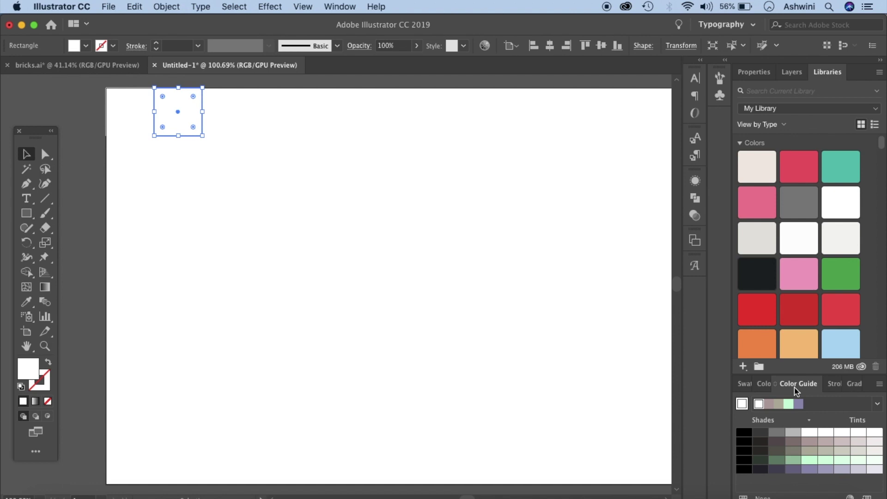
{"action": "left_click", "coordinate": [340, 6]}
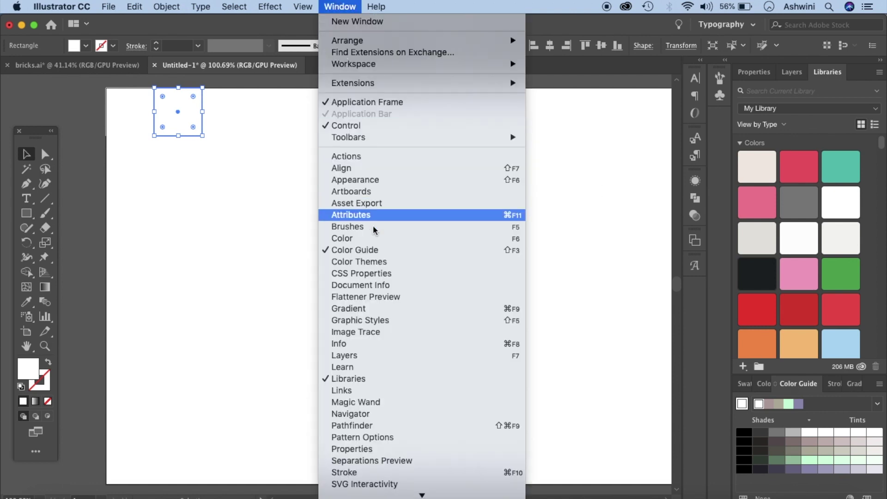
{"action": "left_click", "coordinate": [876, 407]}
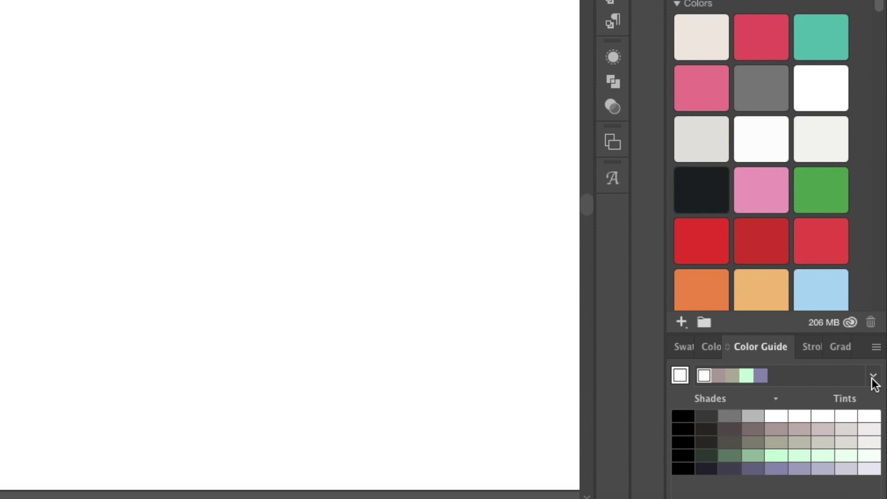
{"action": "left_click", "coordinate": [877, 406]}
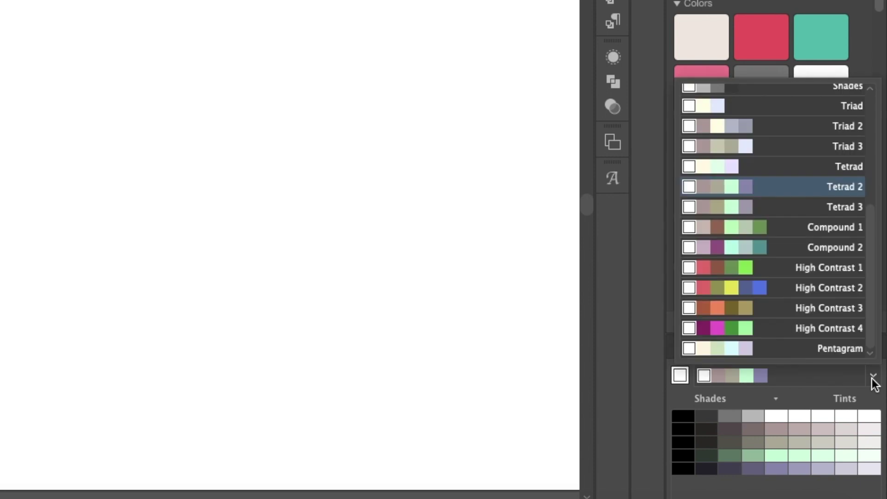
{"action": "left_click", "coordinate": [795, 189]}
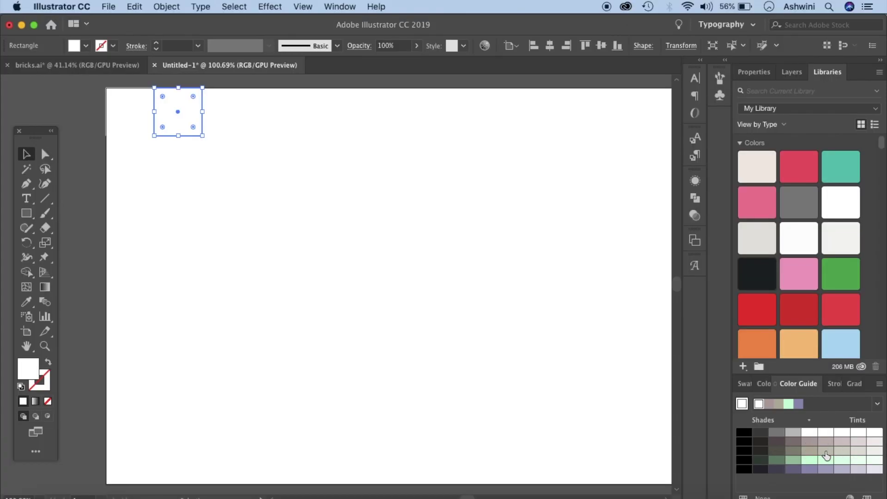
{"action": "left_click", "coordinate": [826, 452]}
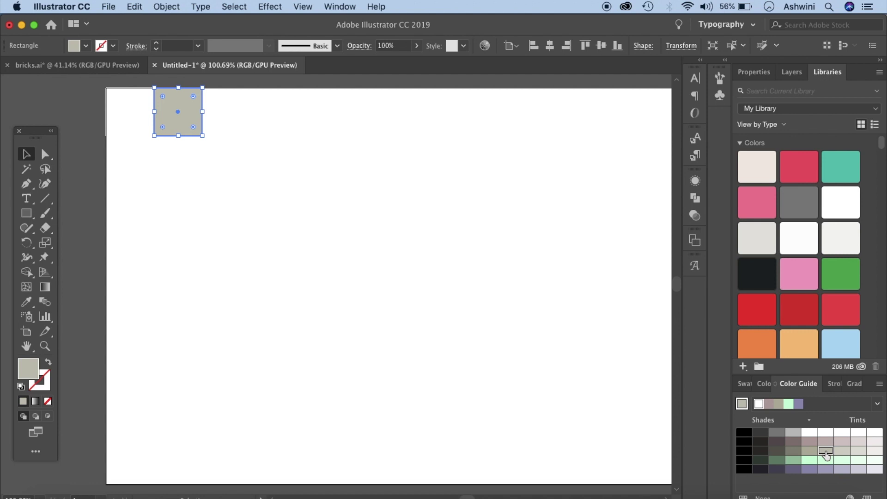
{"action": "left_click", "coordinate": [844, 454]}
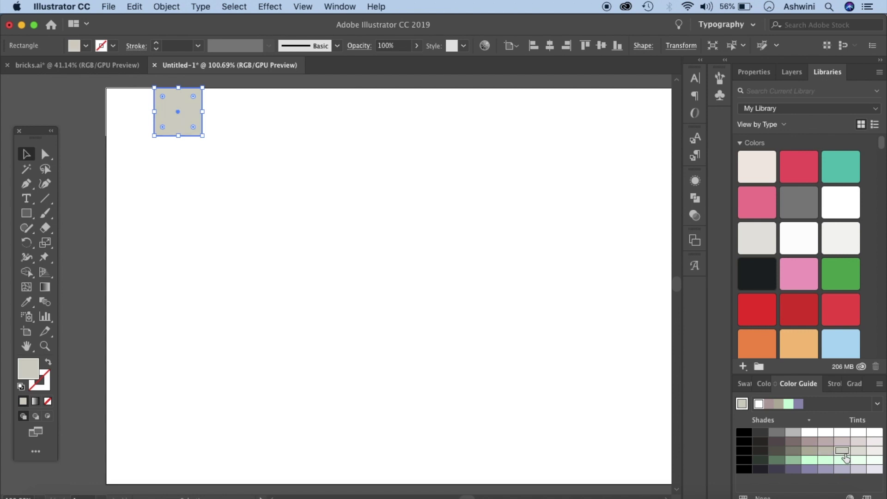
{"action": "left_click", "coordinate": [857, 454]}
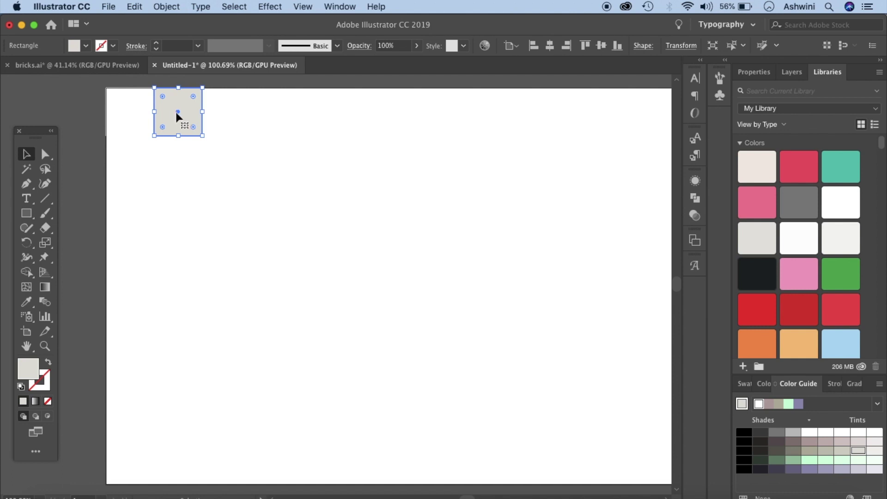
Step: Place a copy to its right filled with a darker grey-beige
{"action": "left_click_drag", "start_coordinate": [178, 116], "coordinate": [225, 125]}
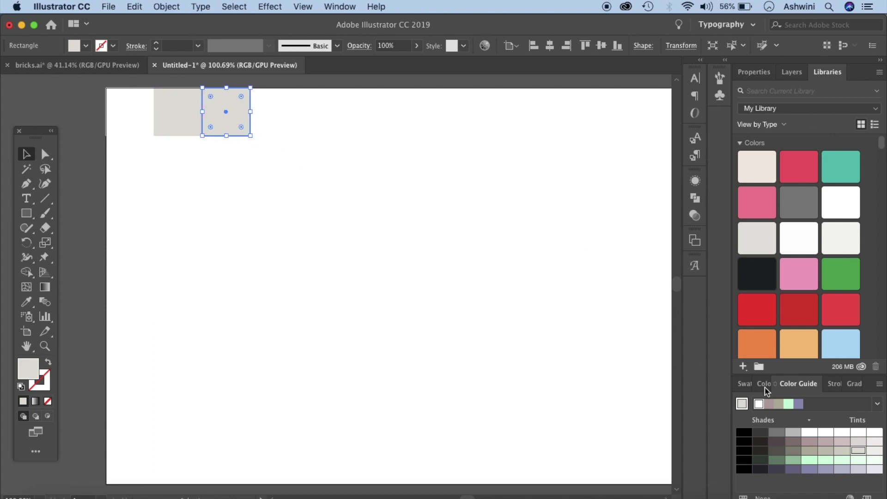
{"action": "left_click", "coordinate": [809, 451]}
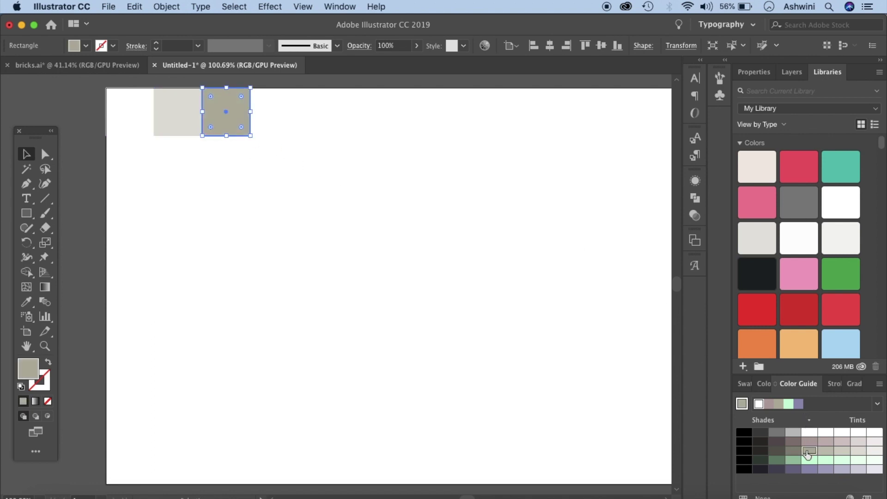
{"action": "left_click", "coordinate": [463, 270]}
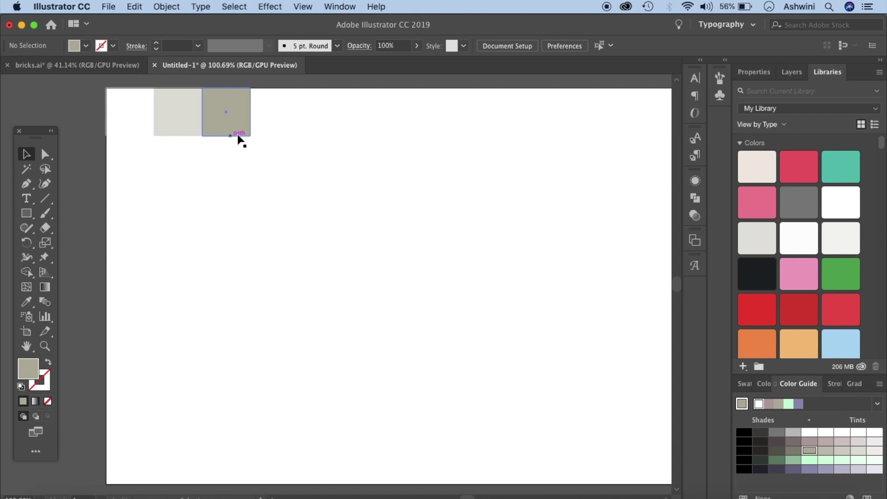
Step: Move the white corner square to sit right of the taupe square
{"action": "scroll", "coordinate": [121, 121], "scroll_direction": "up", "scroll_amount": 5}
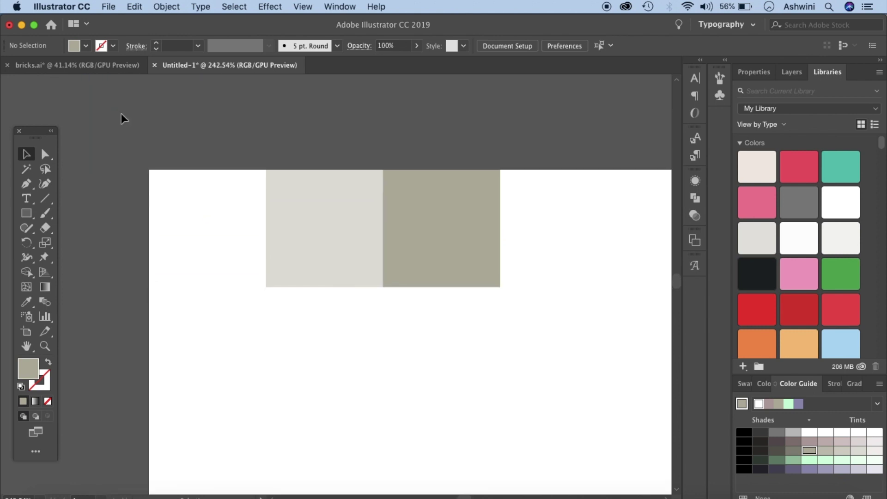
{"action": "scroll", "coordinate": [121, 119], "scroll_direction": "down", "scroll_amount": 5}
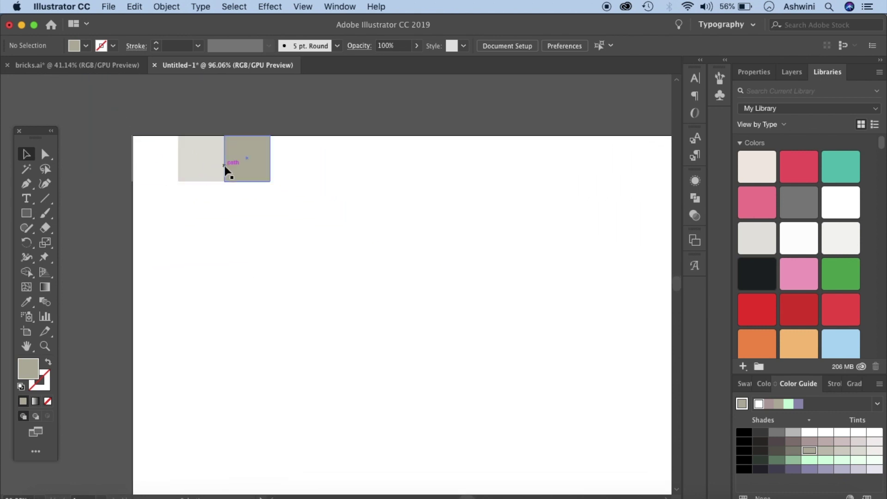
{"action": "scroll", "coordinate": [226, 170], "scroll_direction": "down", "scroll_amount": 3}
{"action": "scroll", "coordinate": [226, 169], "scroll_direction": "up", "scroll_amount": 1}
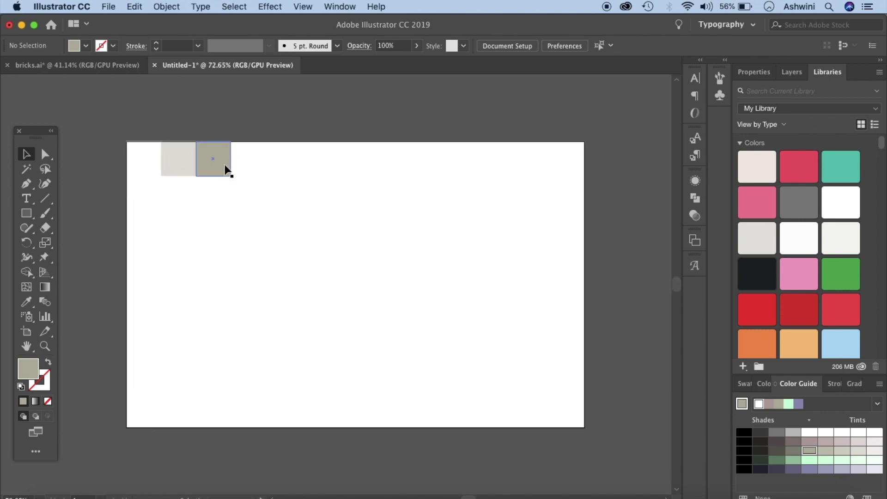
{"action": "left_click", "coordinate": [133, 151]}
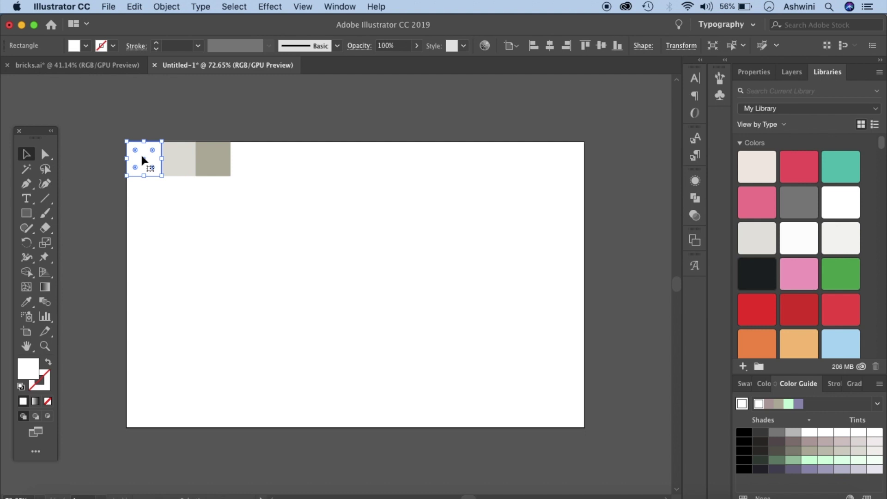
{"action": "left_click_drag", "start_coordinate": [142, 156], "coordinate": [248, 158]}
{"action": "left_click", "coordinate": [250, 217]}
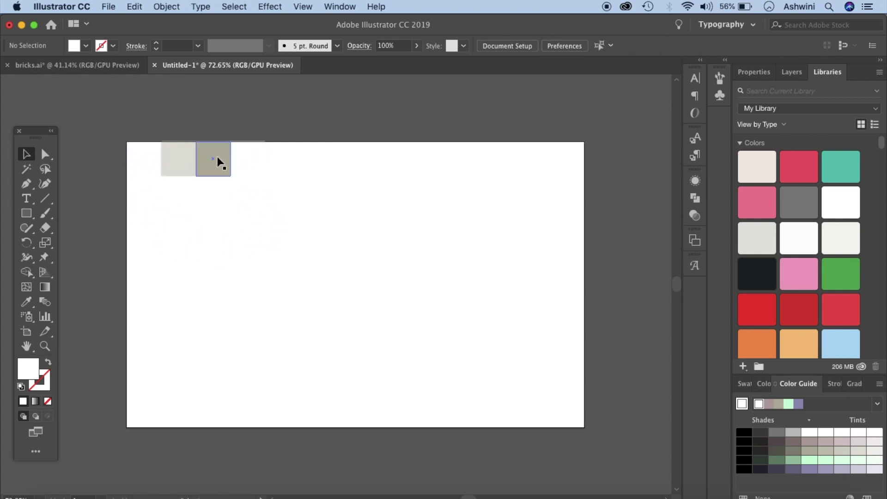
{"action": "left_click", "coordinate": [245, 165]}
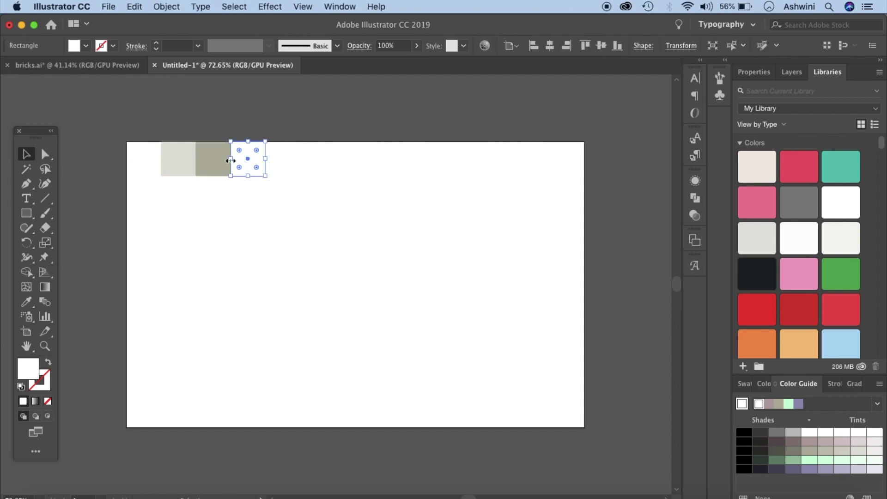
{"action": "left_click", "coordinate": [177, 162]}
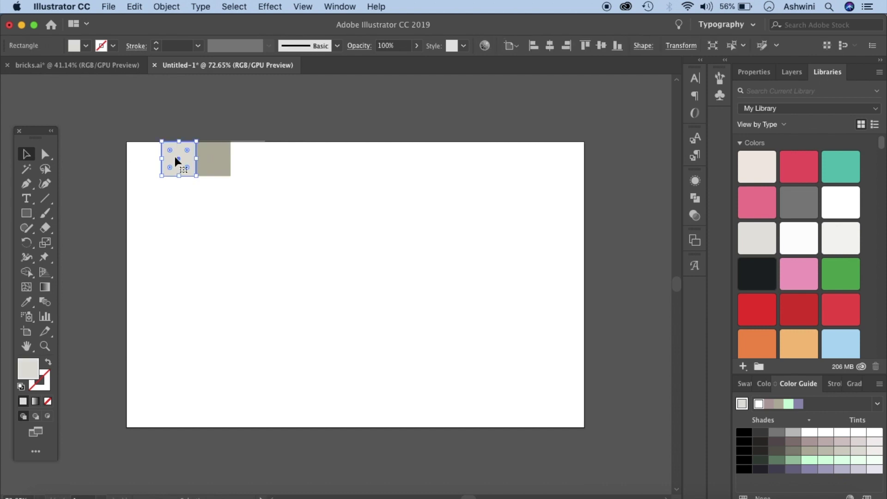
{"action": "left_click", "coordinate": [259, 196]}
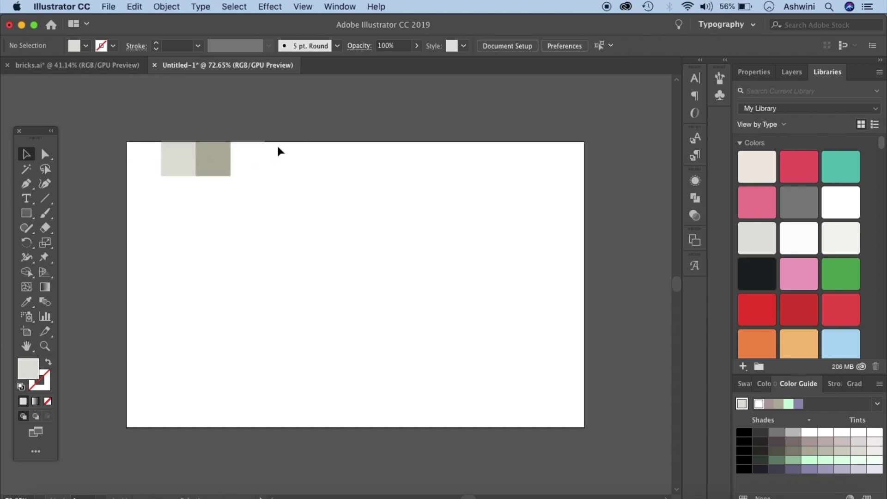
Step: Shift the grey, taupe and white trio to the left edge and repeat it evenly across the top with Cmd+D
{"action": "left_click_drag", "start_coordinate": [279, 181], "coordinate": [157, 183]}
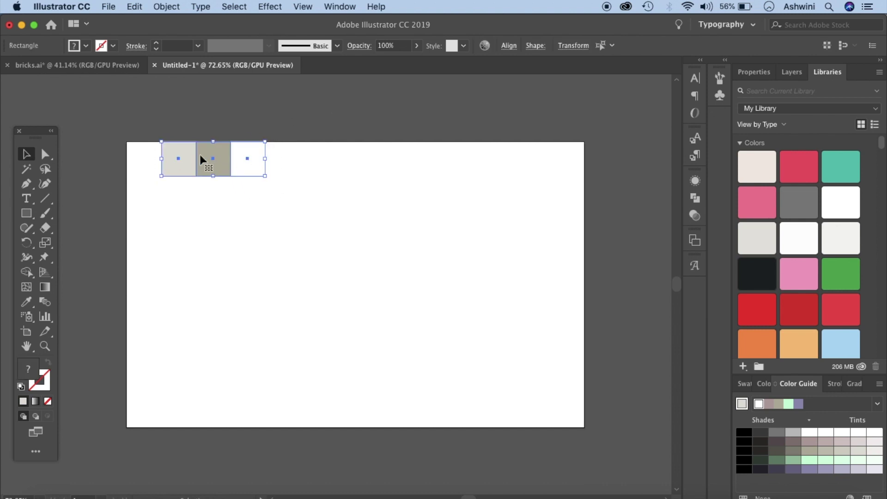
{"action": "left_click_drag", "start_coordinate": [212, 157], "coordinate": [179, 162]}
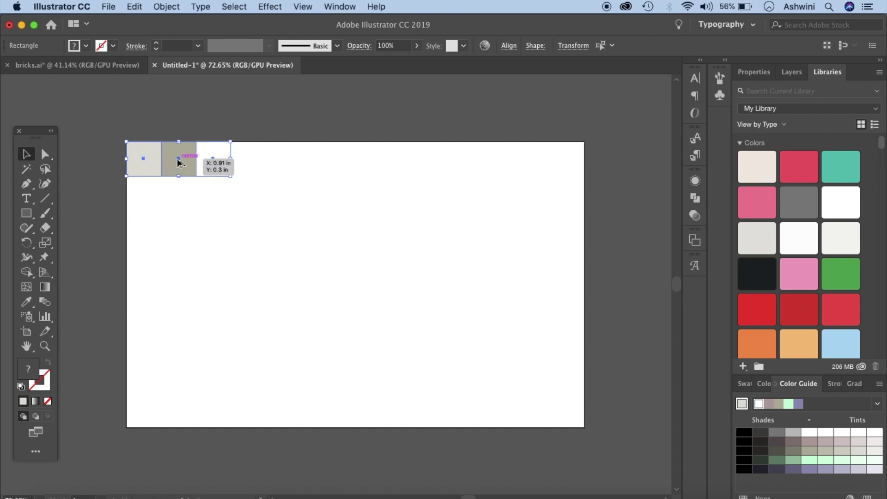
{"action": "left_click_drag", "start_coordinate": [178, 163], "coordinate": [282, 171]}
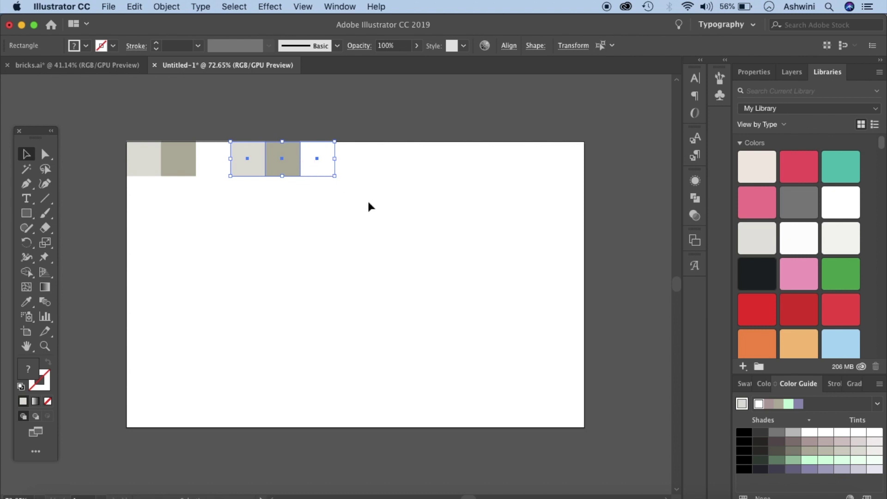
{"action": "key", "text": "super+d"}
{"action": "key", "text": "super+d"}
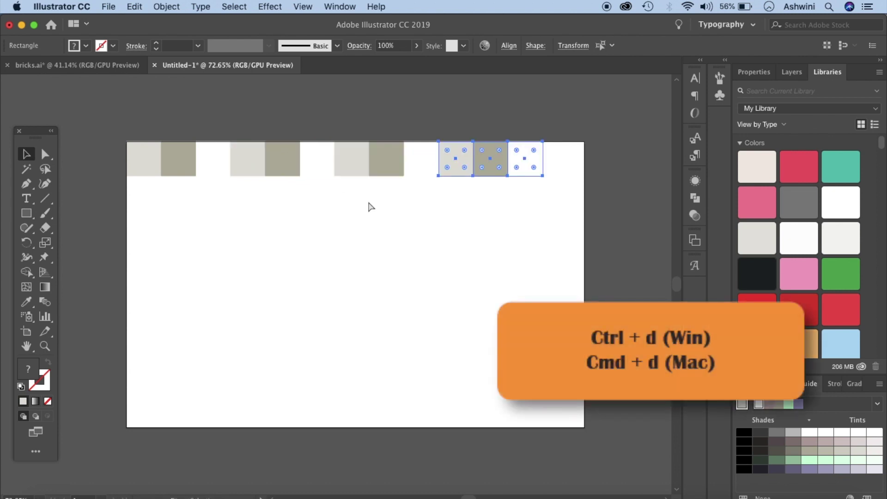
{"action": "key", "text": "super+d"}
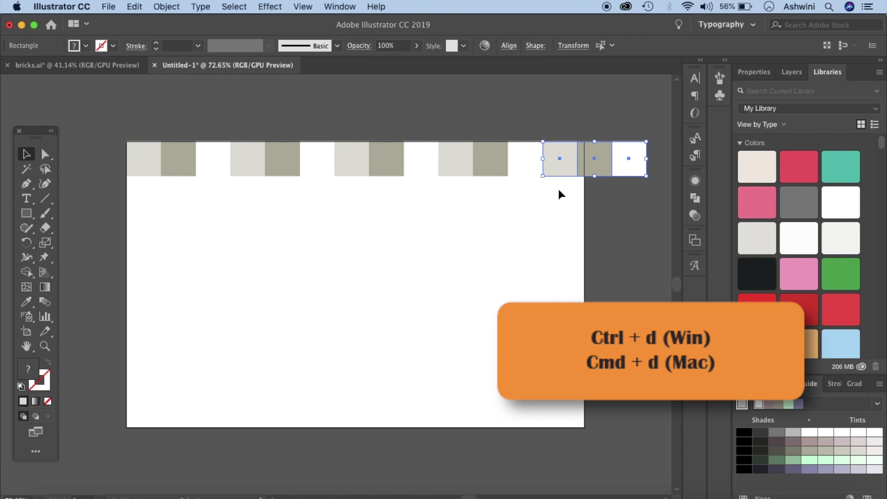
{"action": "left_click", "coordinate": [614, 207]}
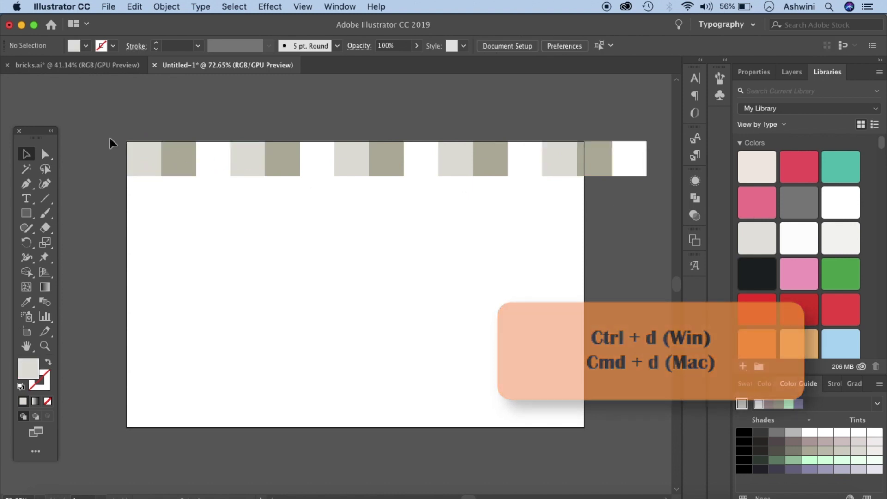
{"action": "left_click_drag", "start_coordinate": [110, 137], "coordinate": [213, 181]}
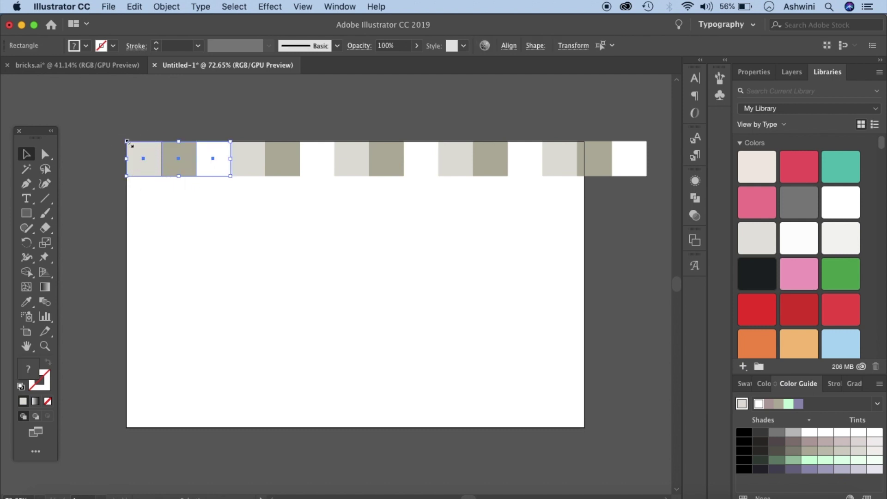
Step: Move the three-square group down into an offset second row and repeat it across with Cmd+D
{"action": "left_click", "coordinate": [177, 104]}
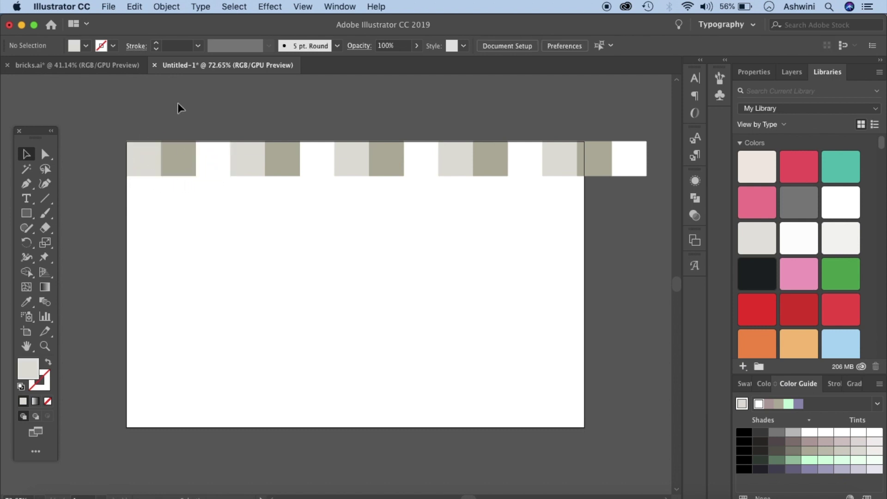
{"action": "left_click", "coordinate": [188, 163]}
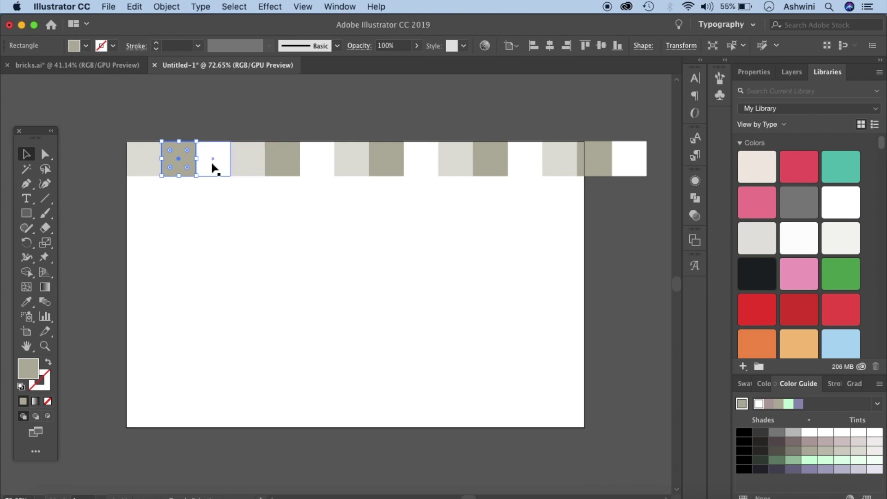
{"action": "left_click", "coordinate": [211, 160], "text": "shift"}
{"action": "left_click", "coordinate": [241, 158], "text": "shift"}
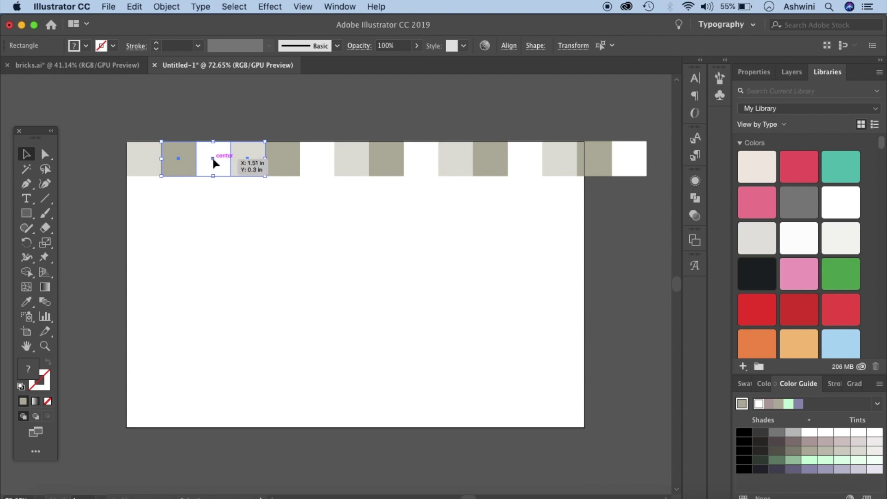
{"action": "left_click_drag", "start_coordinate": [214, 162], "coordinate": [180, 196]}
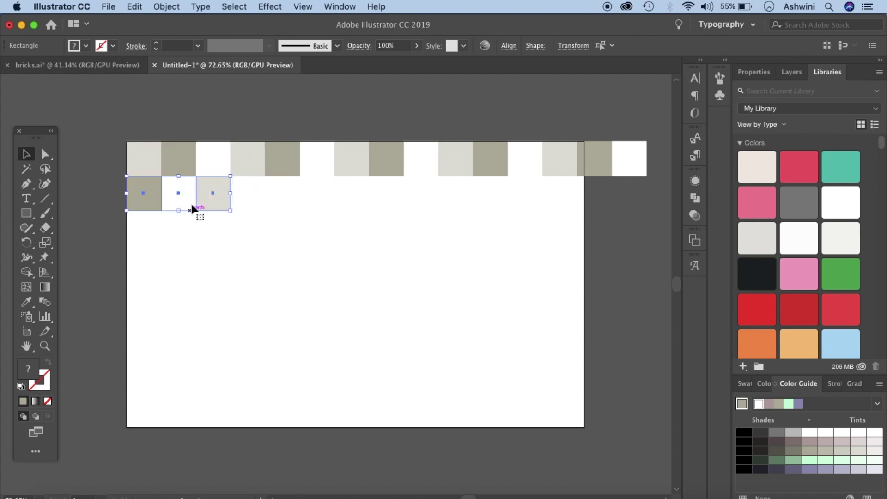
{"action": "left_click_drag", "start_coordinate": [180, 193], "coordinate": [286, 202]}
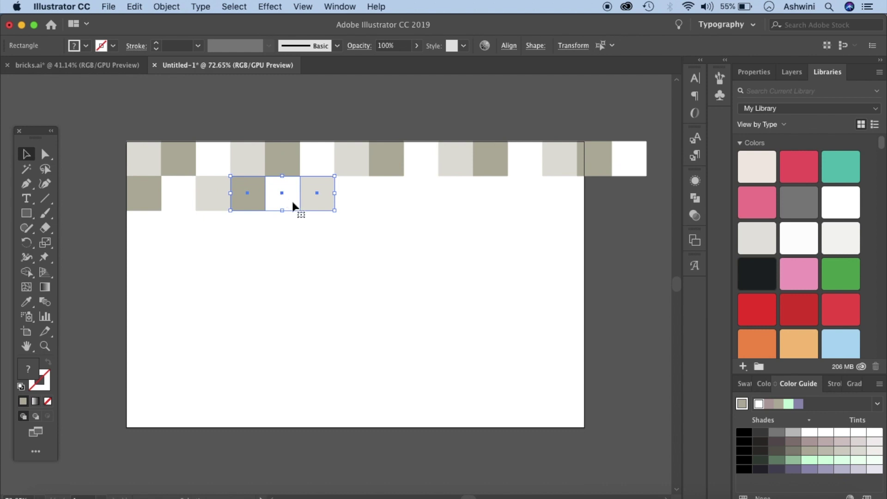
{"action": "key", "text": "super+d"}
{"action": "key", "text": "super+d"}
{"action": "key", "text": "super+d"}
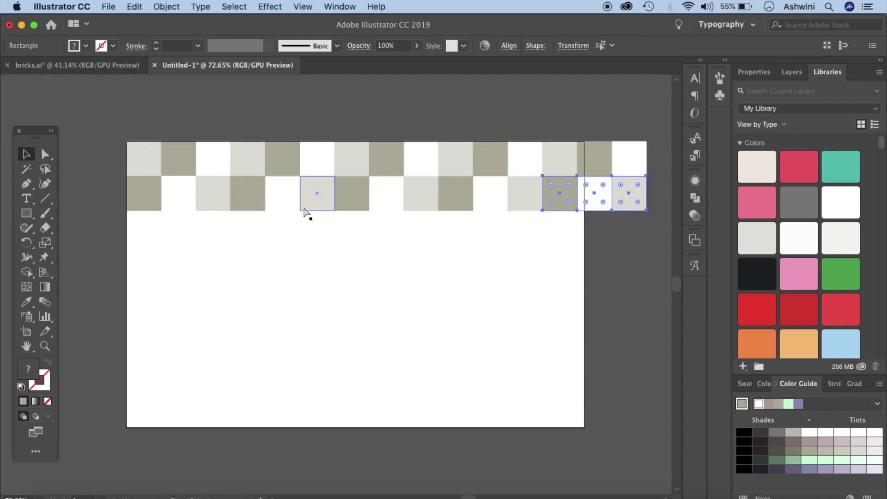
{"action": "left_click", "coordinate": [615, 274]}
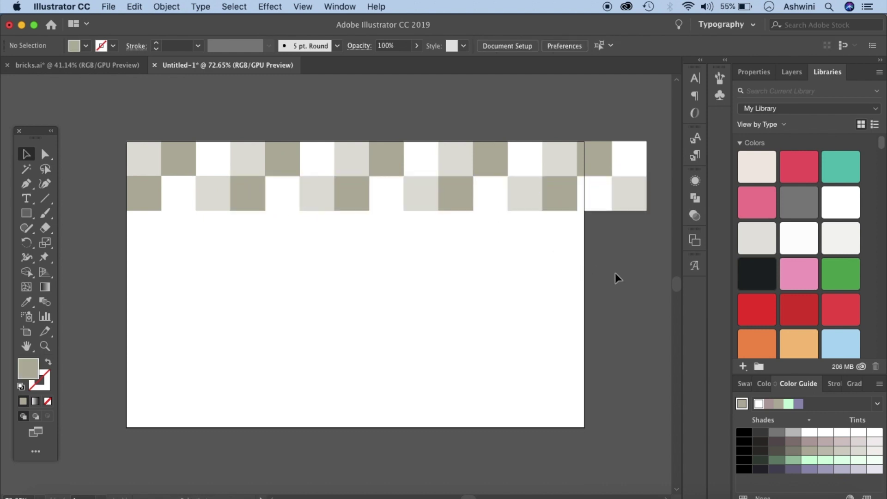
Step: Copy both checker rows straight down and repeat with Cmd+D to fill the artboard with eight offset rows
{"action": "left_click_drag", "start_coordinate": [112, 179], "coordinate": [650, 214]}
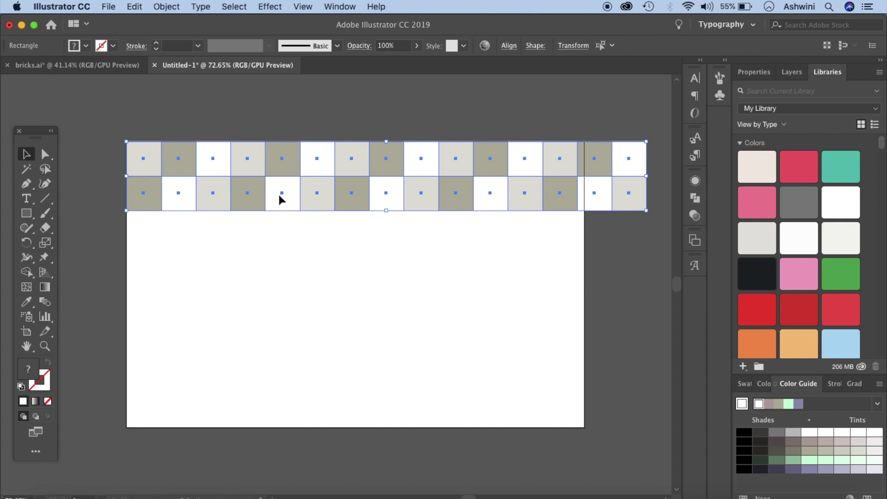
{"action": "left_click_drag", "start_coordinate": [278, 199], "coordinate": [283, 267]}
{"action": "key", "text": "super+d"}
{"action": "key", "text": "super+d"}
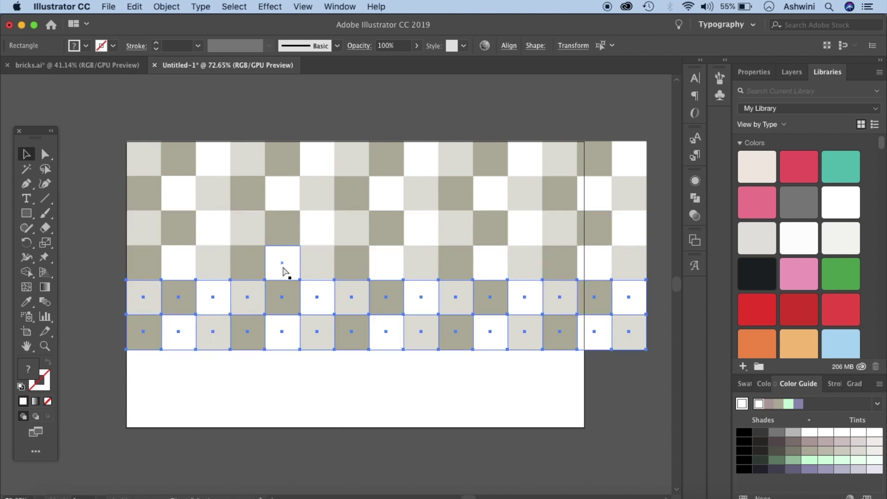
{"action": "key", "text": "a"}
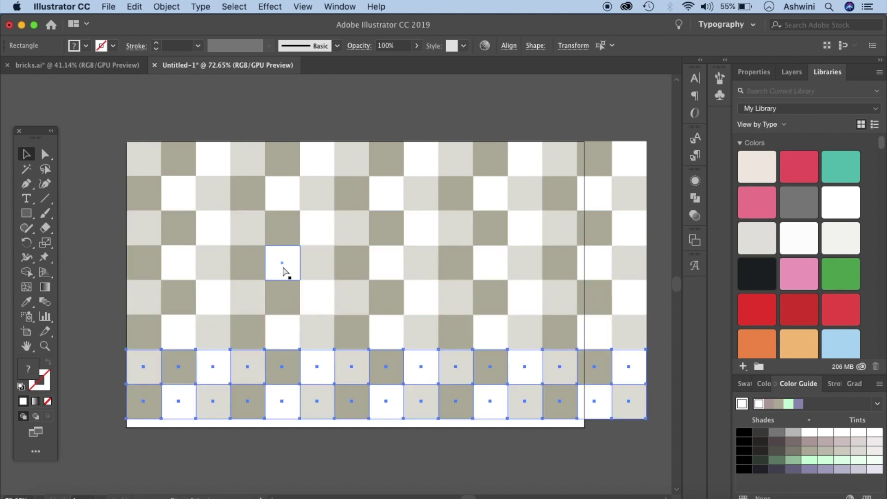
{"action": "key", "text": "super"}
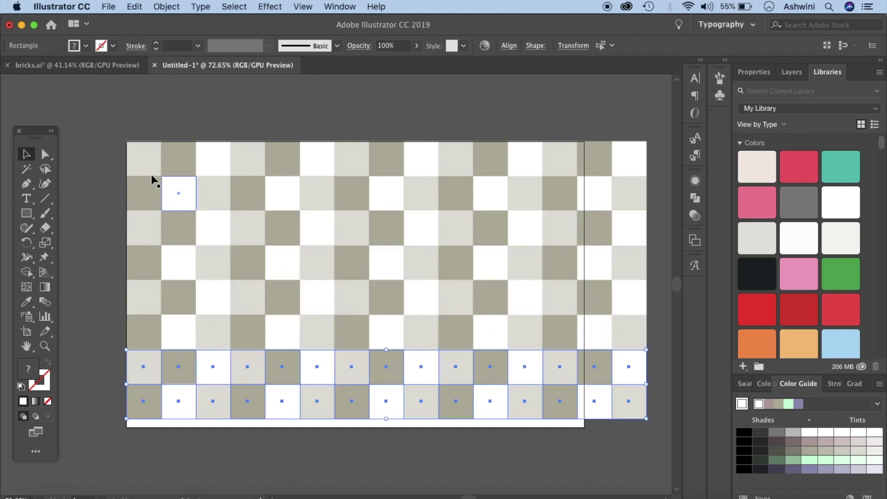
{"action": "left_click", "coordinate": [26, 154]}
{"action": "left_click", "coordinate": [82, 141]}
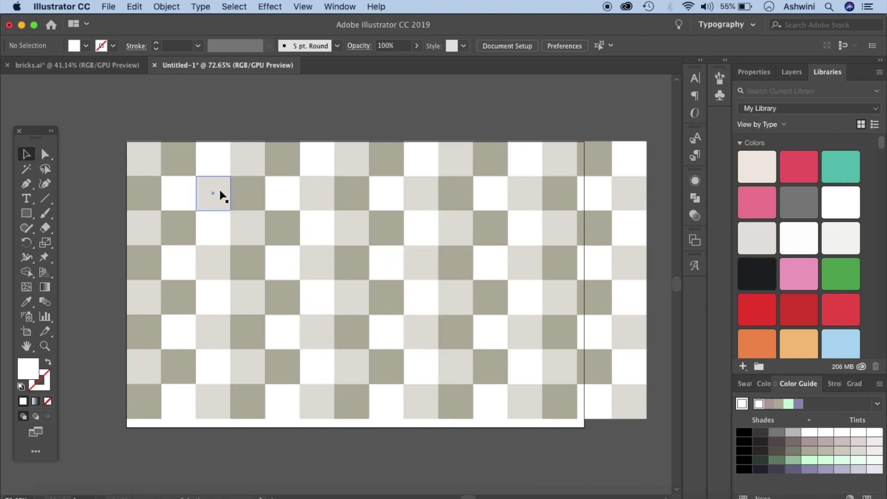
Step: Draw a white 1.21 × 0.61 in rectangle covering two adjacent squares in the second row
{"action": "left_click", "coordinate": [26, 214]}
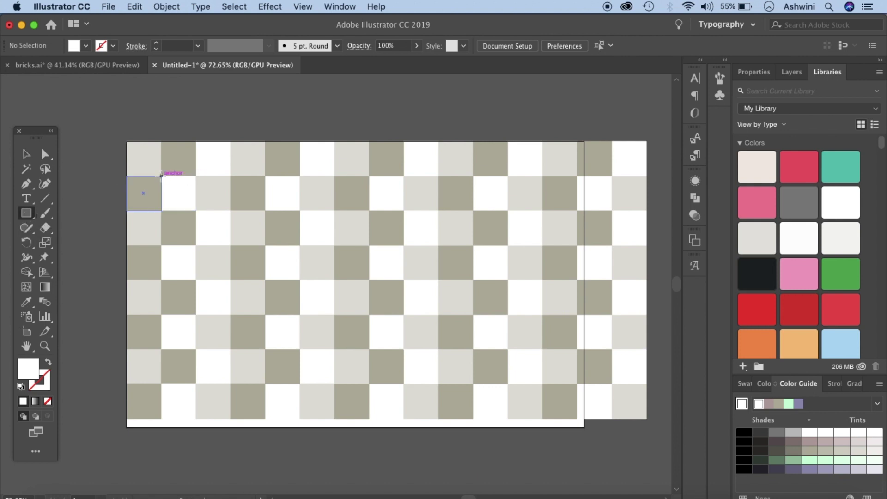
{"action": "scroll", "coordinate": [161, 175], "scroll_direction": "up", "scroll_amount": 6}
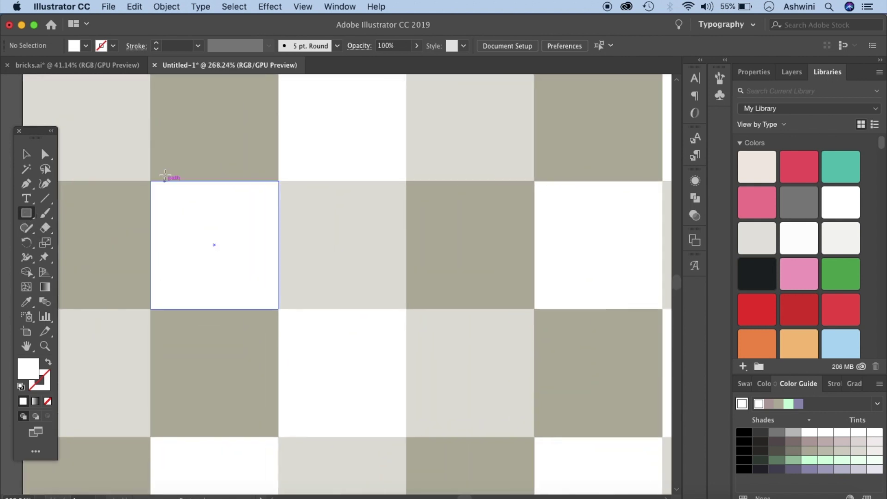
{"action": "left_click_drag", "start_coordinate": [149, 180], "coordinate": [407, 309]}
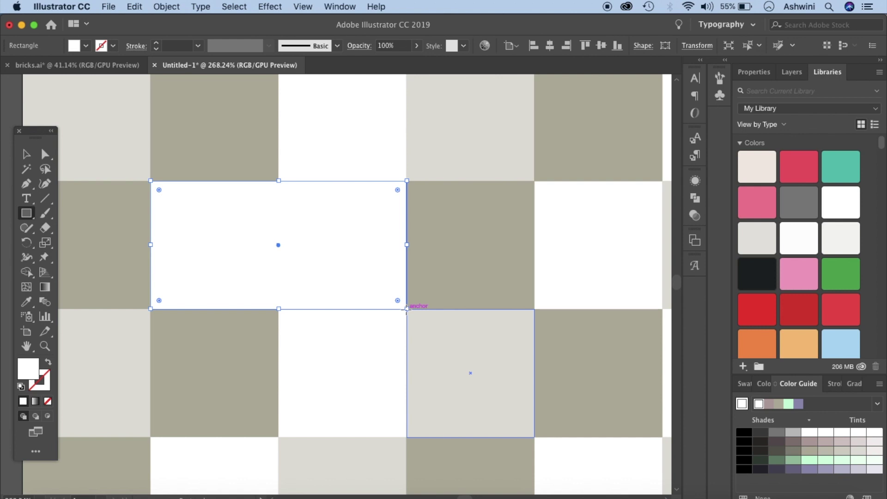
Step: Give the rectangle a reversed radial gradient with a wider solid black centre
{"action": "left_click", "coordinate": [340, 7]}
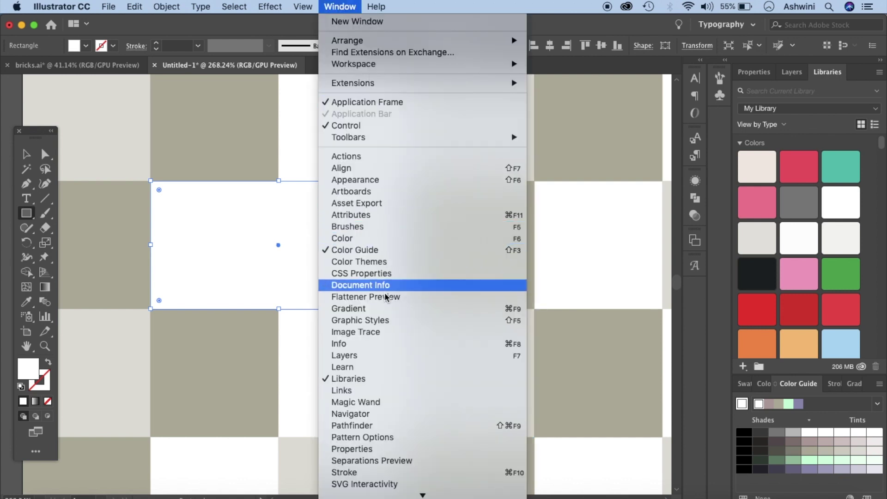
{"action": "left_click", "coordinate": [384, 308]}
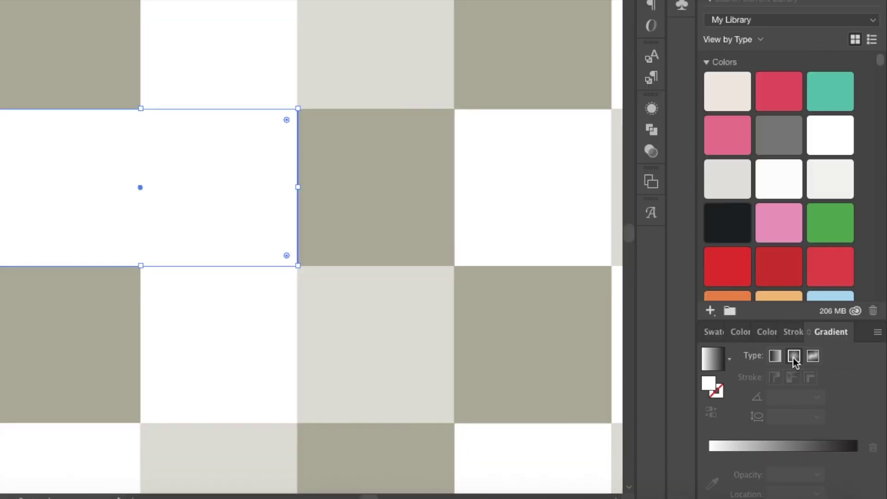
{"action": "left_click", "coordinate": [794, 356]}
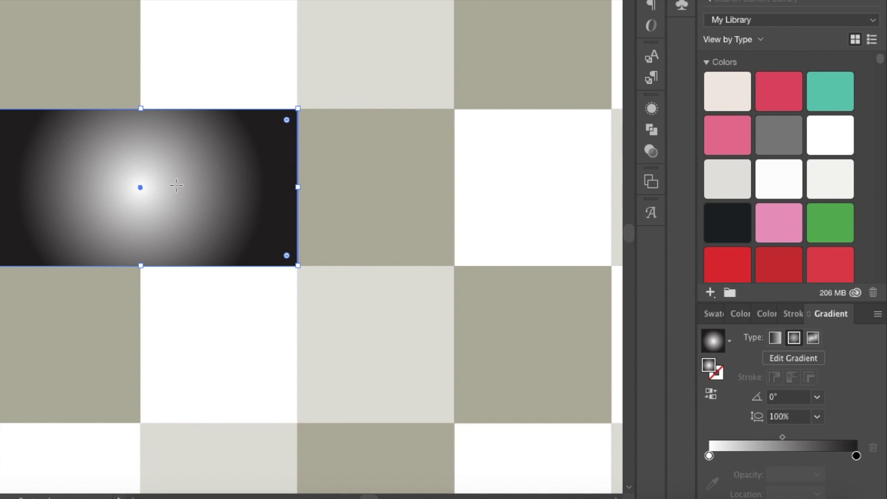
{"action": "left_click", "coordinate": [710, 396]}
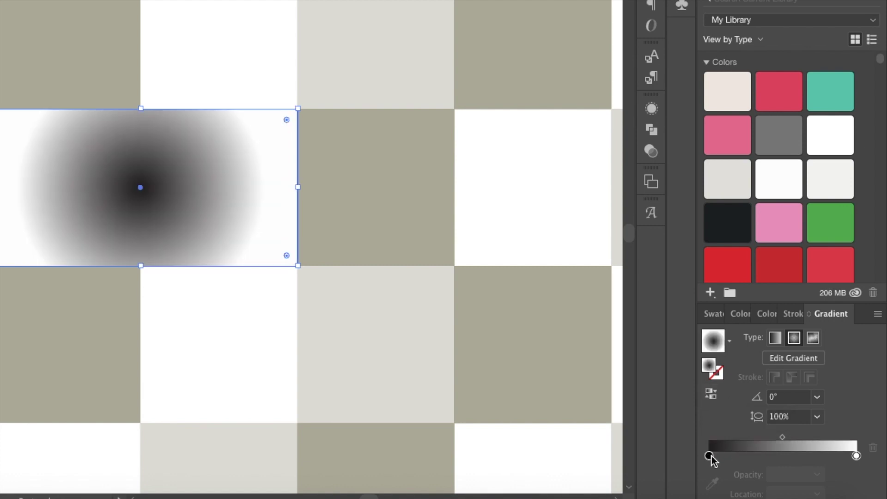
{"action": "left_click_drag", "start_coordinate": [709, 456], "coordinate": [691, 462]}
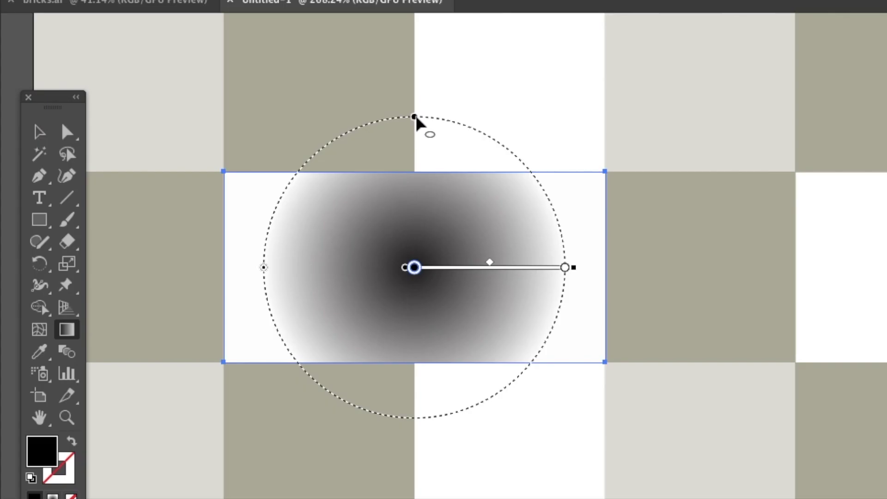
Step: Squash the radial gradient into a flat ellipse at the rectangle's top edge and enlarge the dark area
{"action": "left_click_drag", "start_coordinate": [415, 118], "coordinate": [414, 211]}
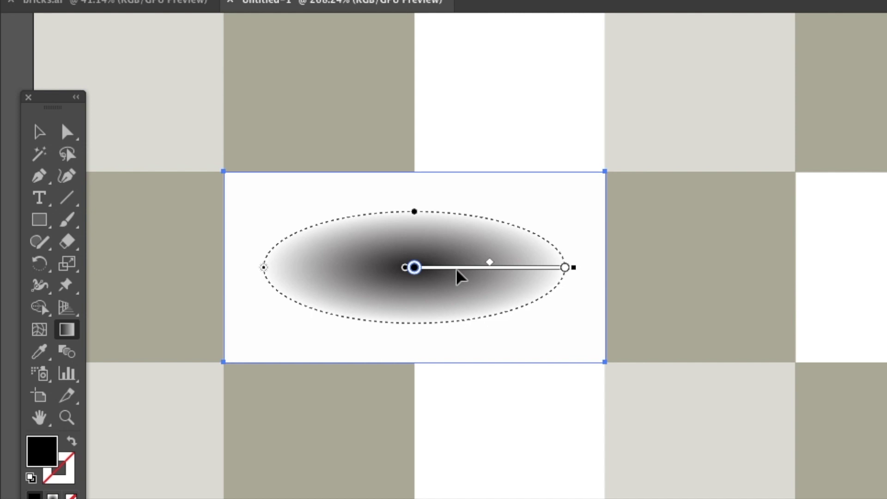
{"action": "left_click_drag", "start_coordinate": [457, 277], "coordinate": [458, 182]}
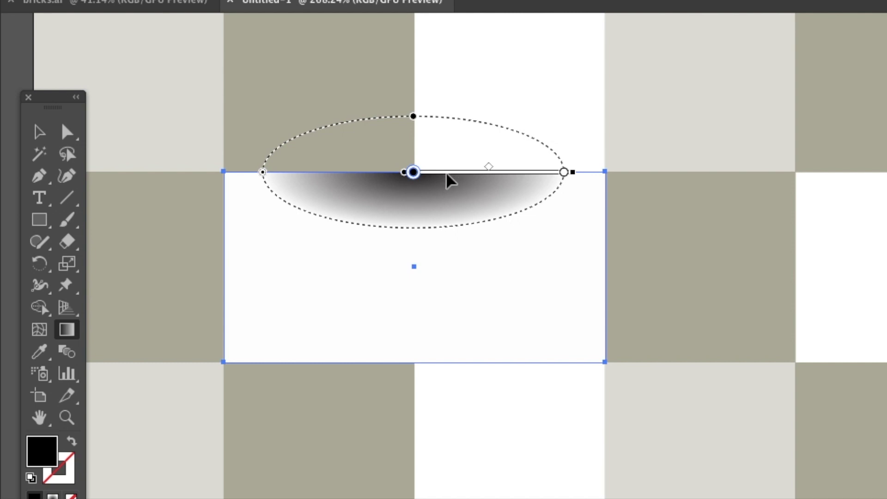
{"action": "mouse_move", "coordinate": [412, 172]}
{"action": "left_mouse_down"}
{"action": "mouse_move", "coordinate": [432, 173]}
{"action": "mouse_move", "coordinate": [420, 174]}
{"action": "left_mouse_up"}
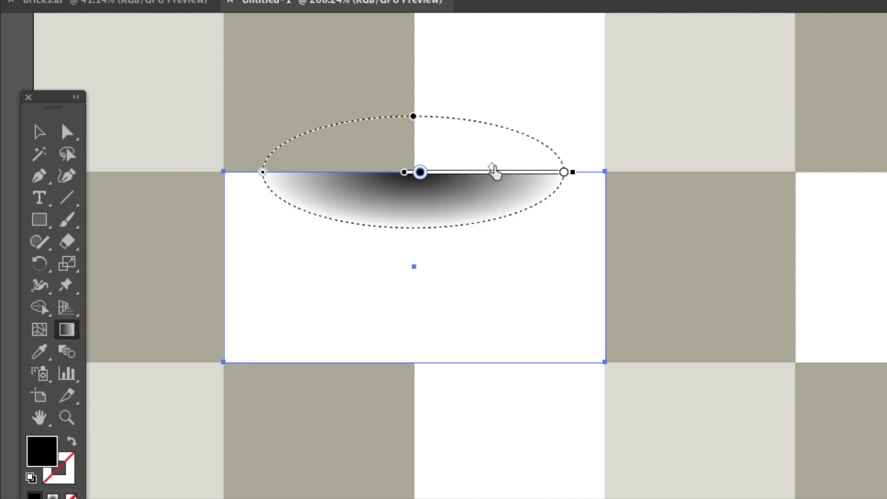
{"action": "left_click_drag", "start_coordinate": [492, 168], "coordinate": [477, 174]}
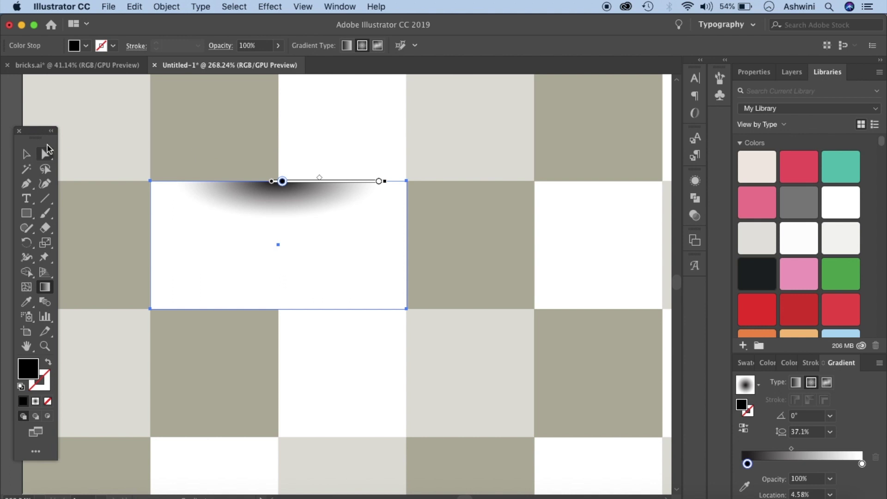
Step: Reselect the shadow rectangle with the Selection tool and bring up the Window menu
{"action": "left_click", "coordinate": [27, 155]}
{"action": "left_click", "coordinate": [449, 173]}
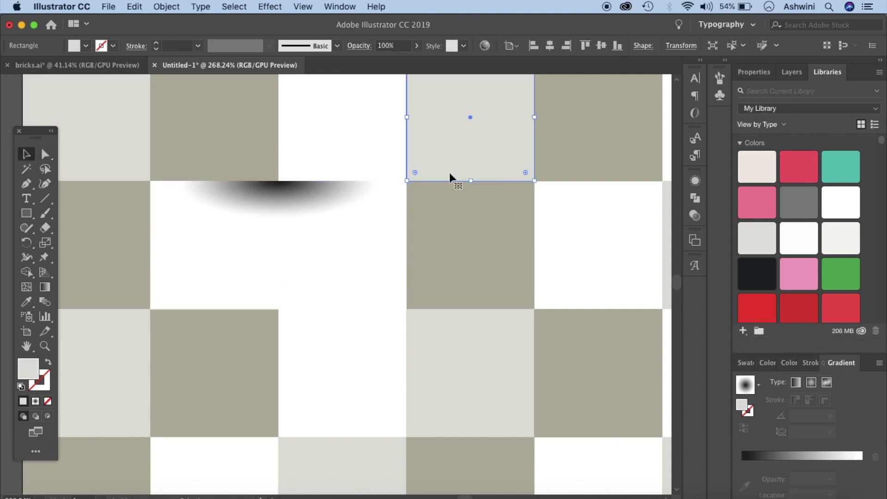
{"action": "left_click", "coordinate": [348, 241]}
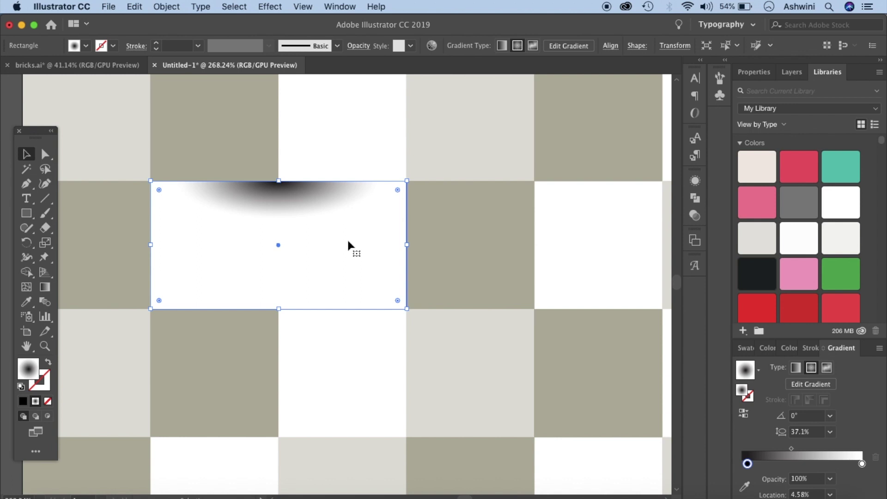
{"action": "key", "text": "alt+super+bracketleft"}
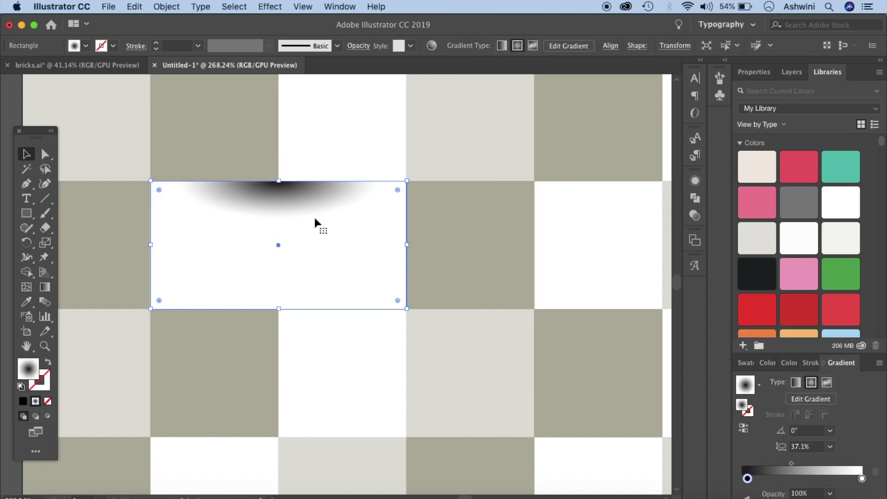
{"action": "left_click", "coordinate": [337, 7]}
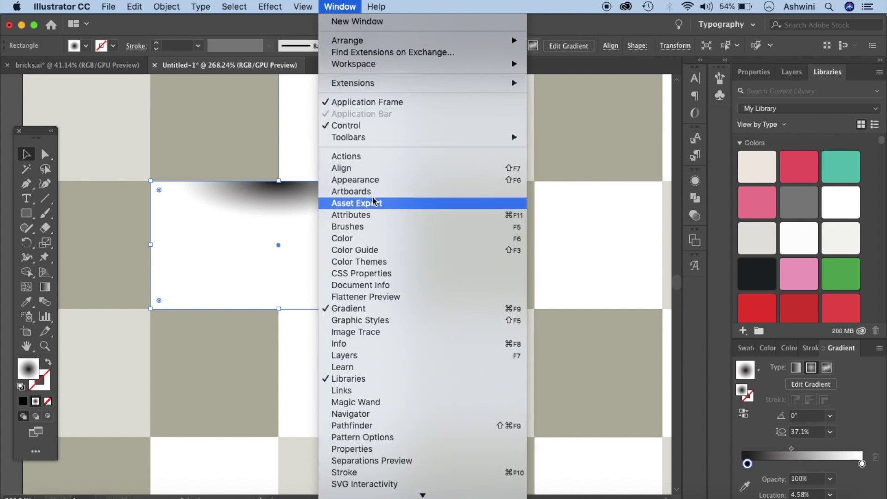
Step: Set the shadow rectangle's blend mode to Multiply in the Transparency panel
{"action": "scroll", "coordinate": [367, 351], "scroll_direction": "down", "scroll_amount": 5}
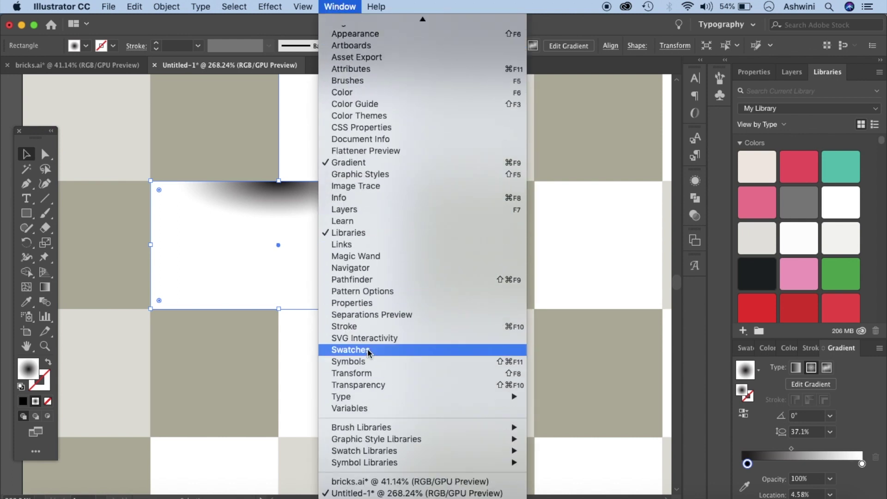
{"action": "left_click", "coordinate": [365, 385]}
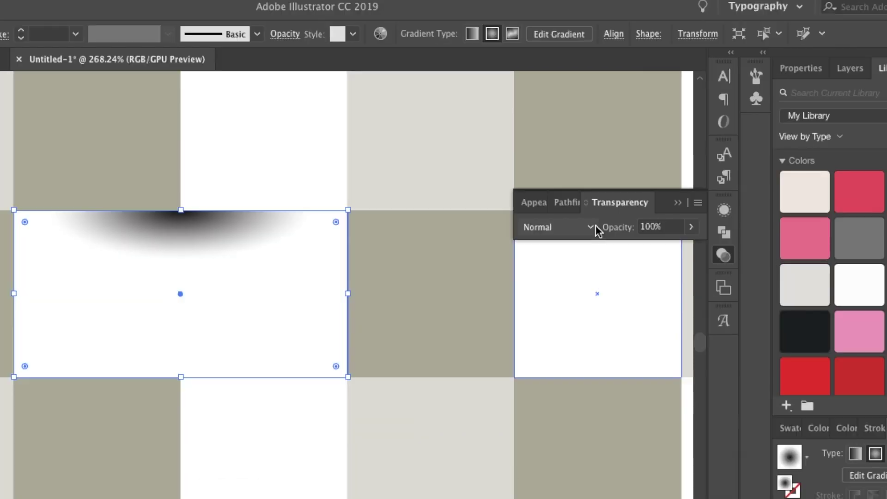
{"action": "left_click", "coordinate": [593, 194]}
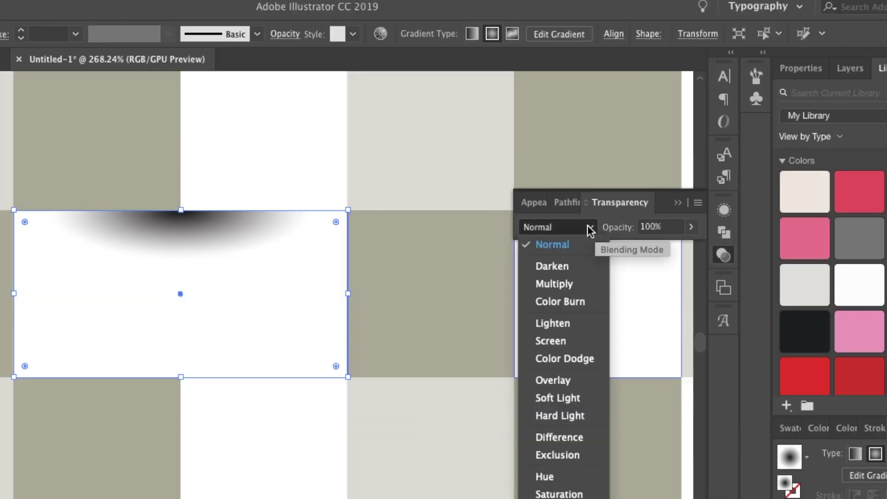
{"action": "left_click", "coordinate": [568, 270]}
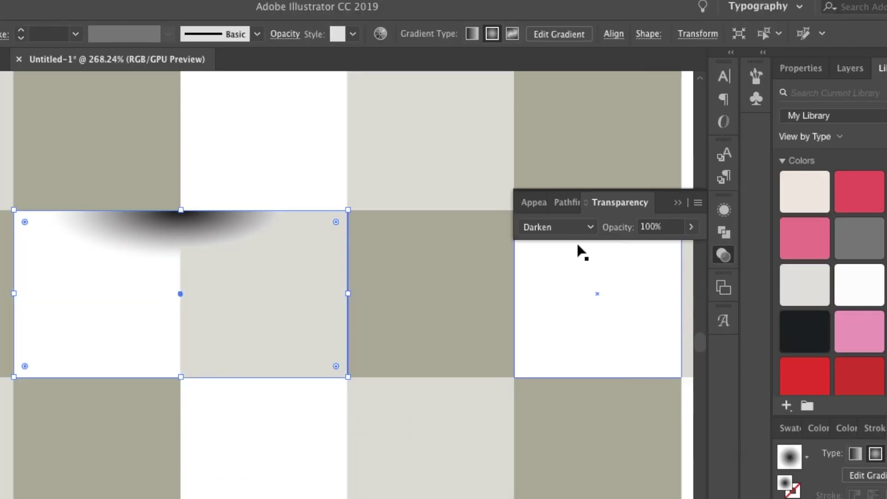
{"action": "left_click", "coordinate": [588, 228]}
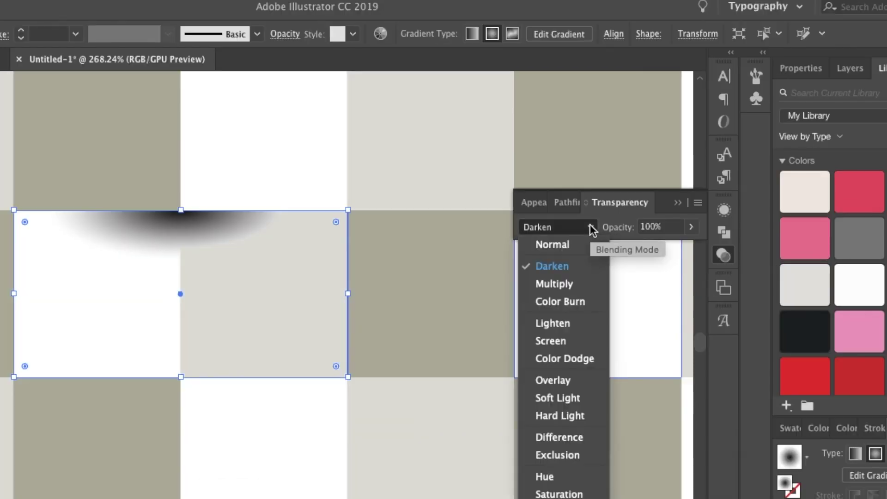
{"action": "left_click", "coordinate": [571, 285]}
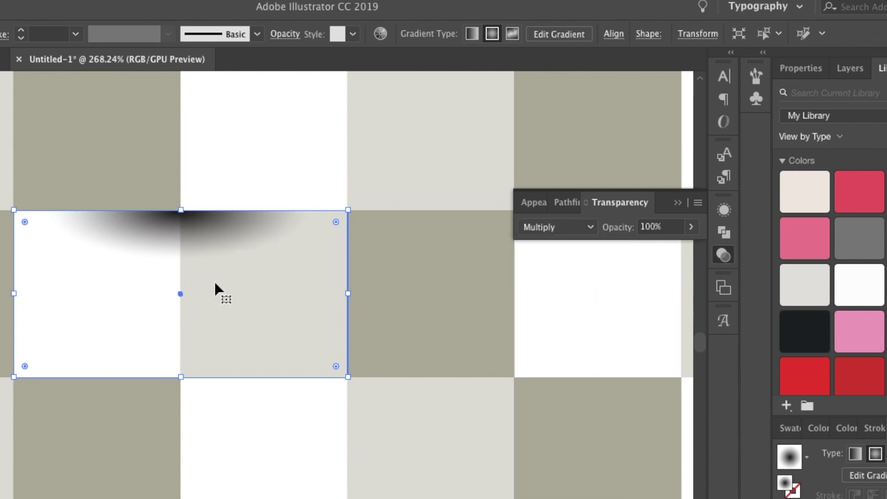
Step: Lower the shadow rectangle's opacity to 60%
{"action": "left_click", "coordinate": [692, 226]}
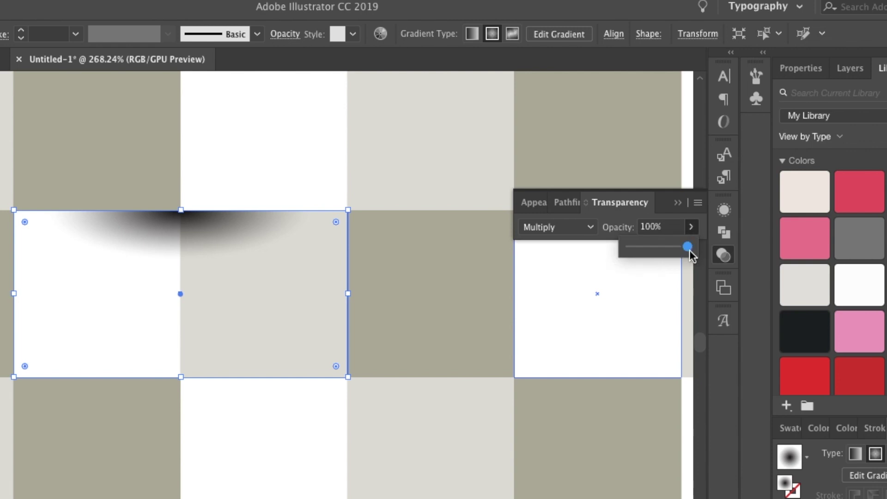
{"action": "left_click_drag", "start_coordinate": [689, 251], "coordinate": [666, 250]}
{"action": "scroll", "coordinate": [521, 318], "scroll_direction": "down", "scroll_amount": 5}
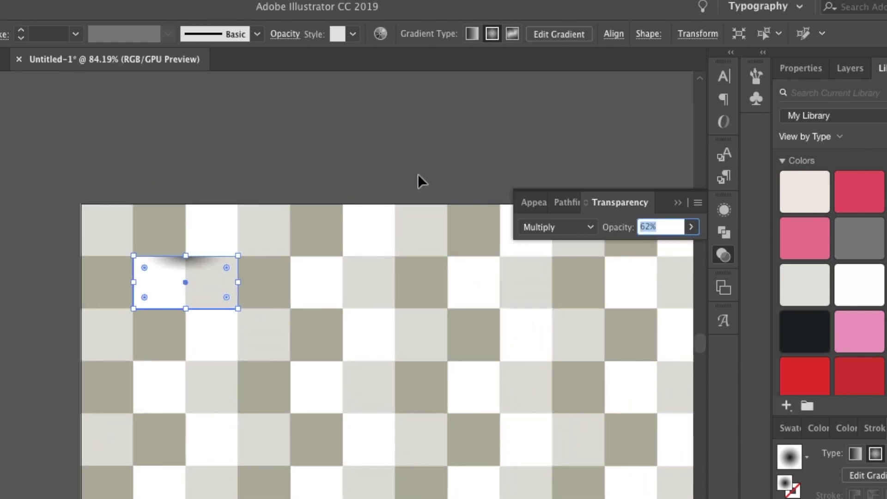
{"action": "left_click", "coordinate": [420, 180]}
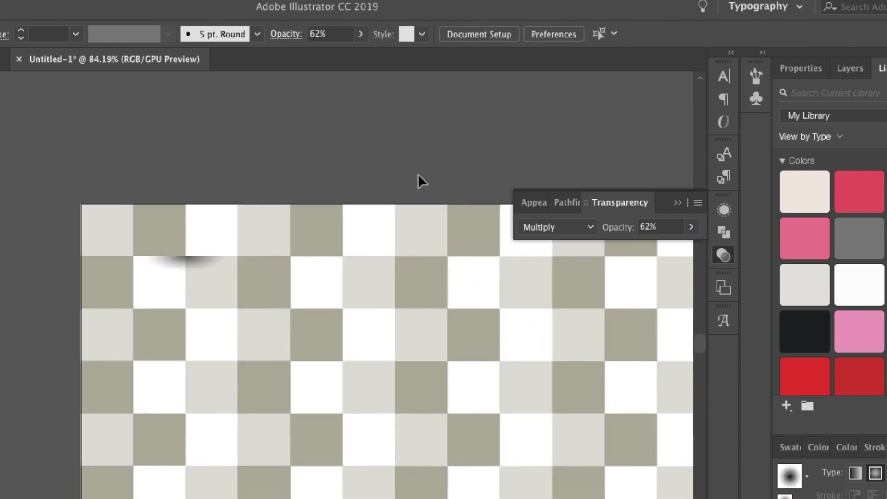
{"action": "left_click", "coordinate": [196, 293]}
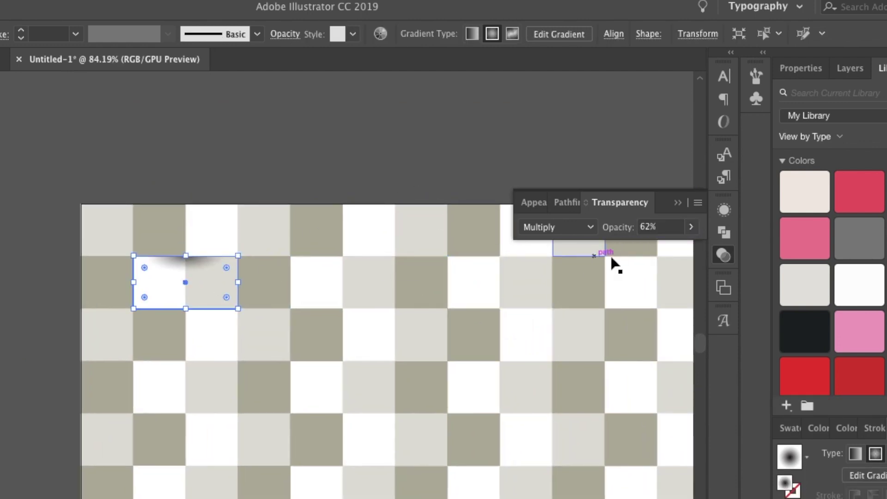
{"action": "left_click", "coordinate": [691, 226]}
{"action": "left_click_drag", "start_coordinate": [666, 246], "coordinate": [663, 246]}
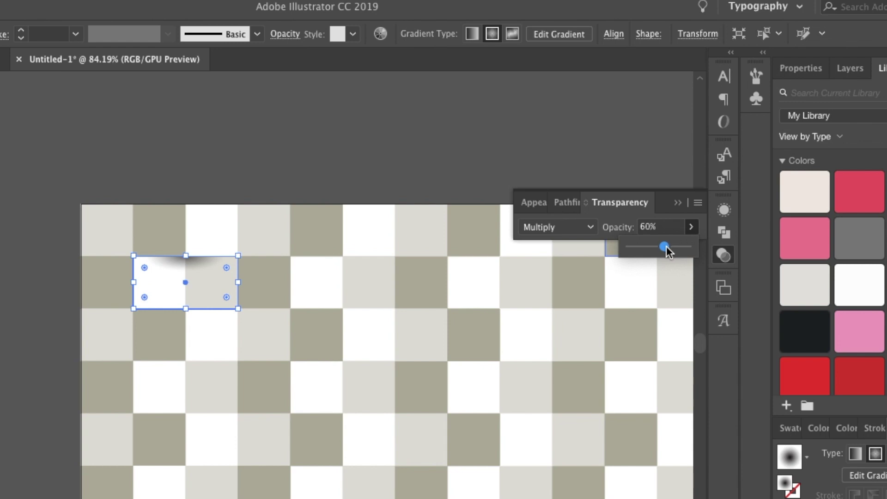
{"action": "left_click", "coordinate": [458, 135]}
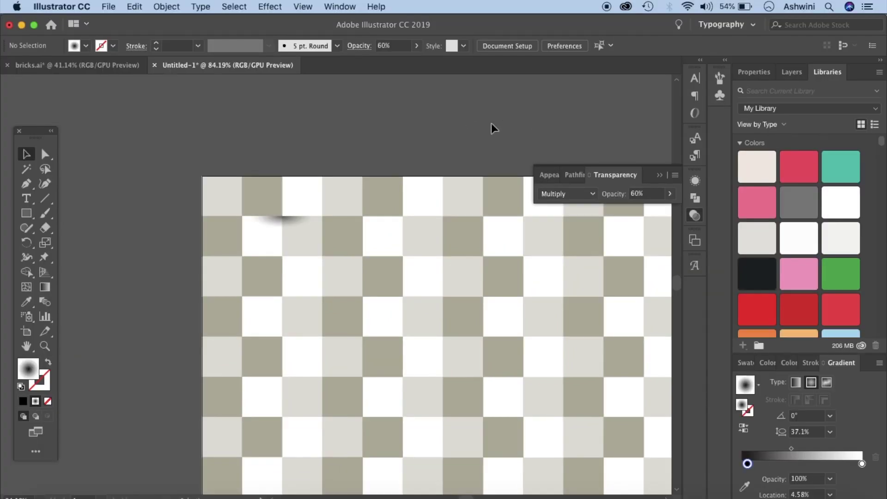
{"action": "left_click", "coordinate": [297, 238]}
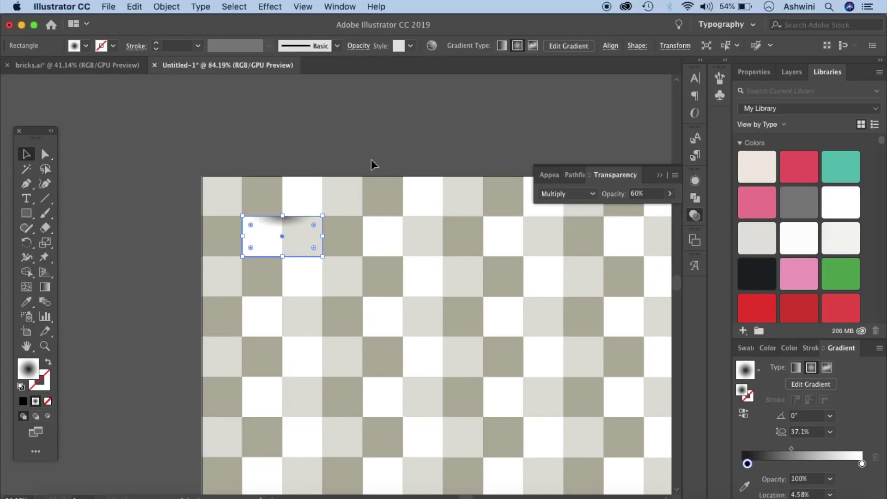
{"action": "left_click", "coordinate": [373, 159]}
{"action": "left_click", "coordinate": [297, 232]}
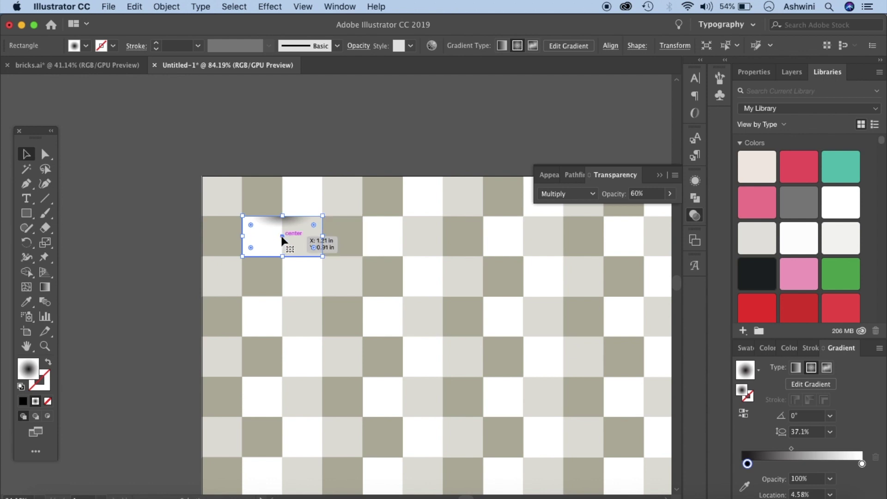
Step: Copy the shadow rectangle along the row and repeat the copy twice with Transform Again
{"action": "left_click_drag", "start_coordinate": [282, 237], "coordinate": [403, 240]}
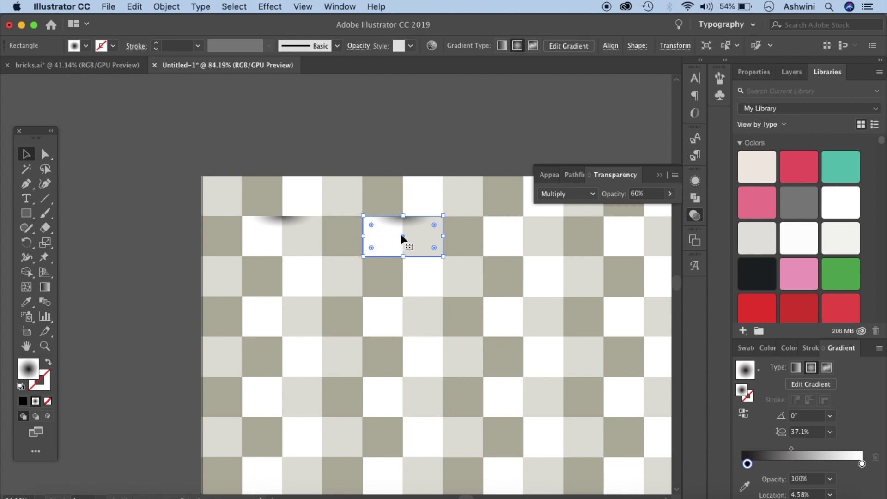
{"action": "left_click", "coordinate": [301, 238]}
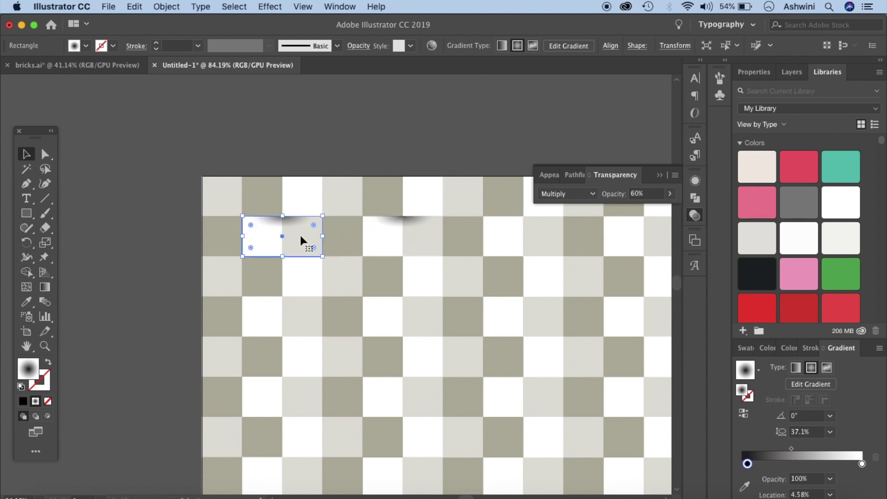
{"action": "left_click", "coordinate": [342, 236]}
{"action": "left_click", "coordinate": [393, 236]}
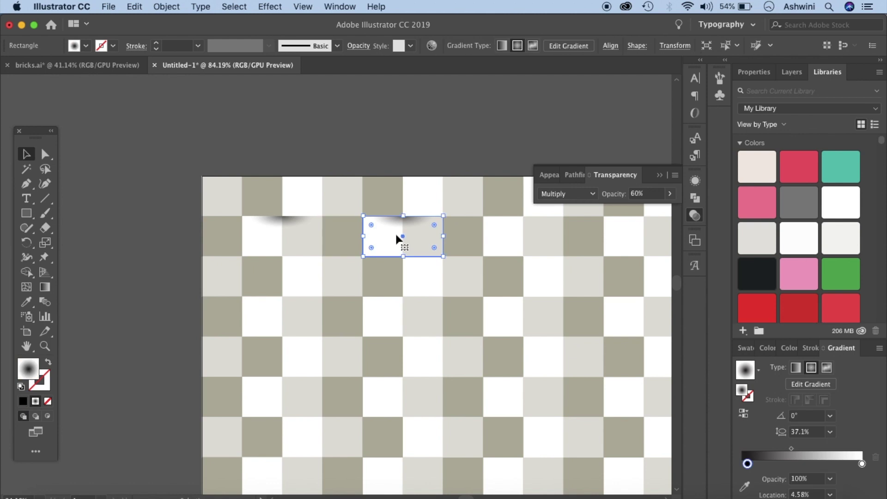
{"action": "key", "text": "ctrl+d"}
{"action": "key", "text": "ctrl+d"}
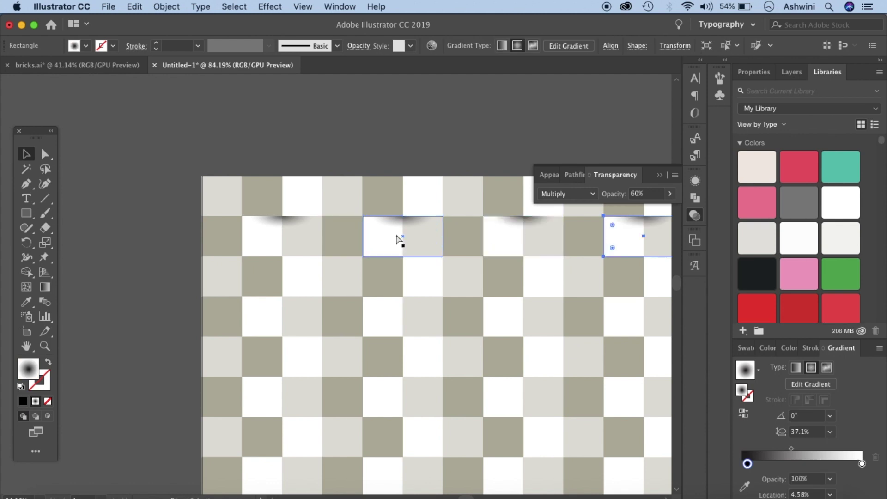
{"action": "scroll", "coordinate": [398, 238], "scroll_direction": "down", "scroll_amount": 3}
{"action": "scroll", "coordinate": [397, 237], "scroll_direction": "right", "scroll_amount": 3}
{"action": "key", "text": "ctrl+d"}
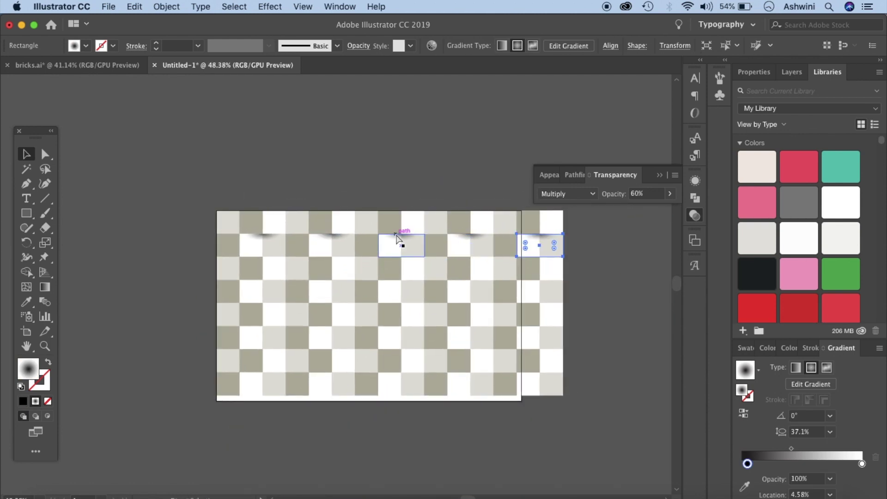
{"action": "left_click", "coordinate": [621, 257]}
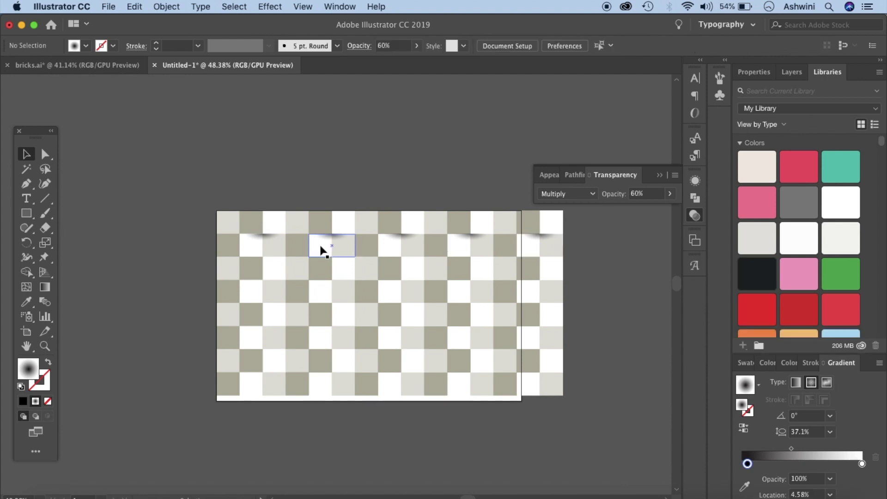
{"action": "scroll", "coordinate": [273, 246], "scroll_direction": "up", "scroll_amount": 3}
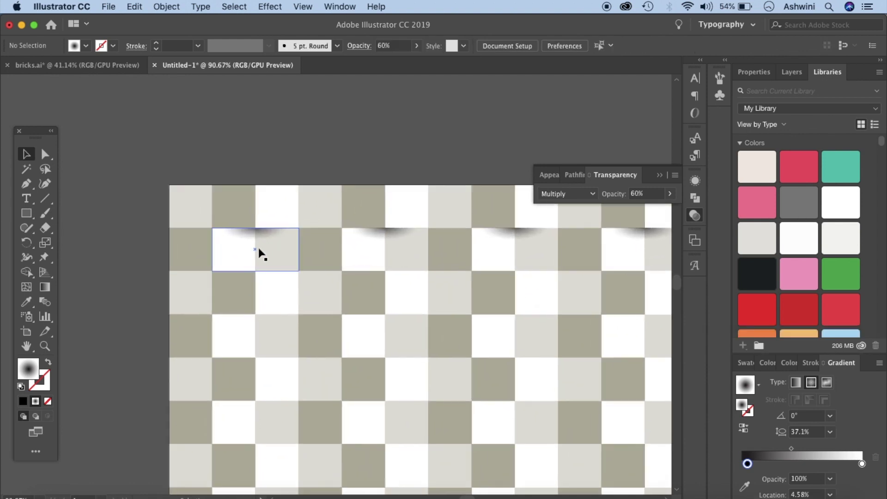
Step: Place shadow copies one square down and right, repeating them along a second offset row
{"action": "left_click_drag", "start_coordinate": [258, 248], "coordinate": [302, 296]}
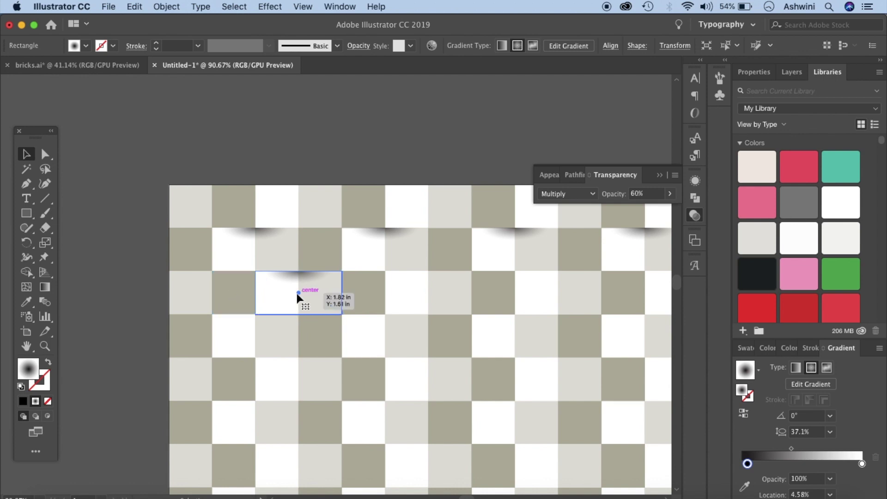
{"action": "left_click_drag", "start_coordinate": [298, 293], "coordinate": [427, 304]}
{"action": "key", "text": "ctrl+d"}
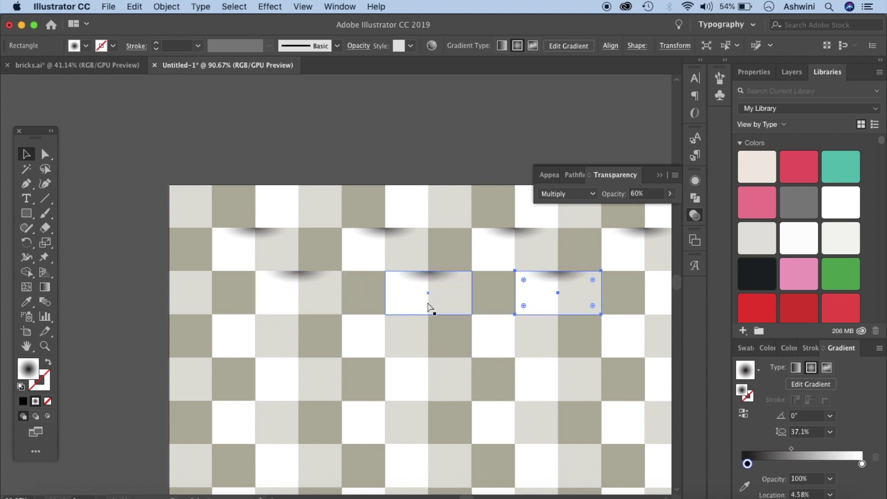
{"action": "key", "text": "ctrl+d"}
{"action": "key", "text": "ctrl+shift+a"}
{"action": "scroll", "coordinate": [430, 307], "scroll_direction": "down", "scroll_amount": 5}
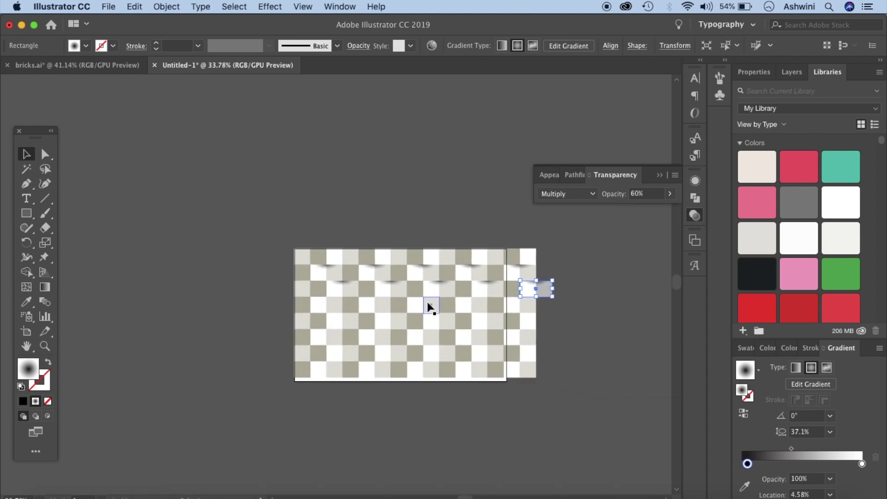
Step: Delete the shadow copy overhanging the artboard
{"action": "left_click", "coordinate": [547, 292]}
{"action": "key", "text": "Delete"}
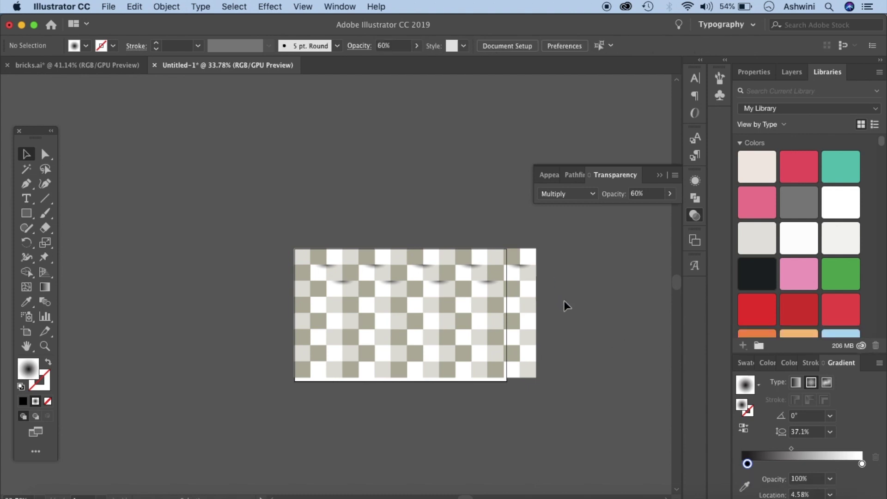
{"action": "left_click", "coordinate": [335, 272]}
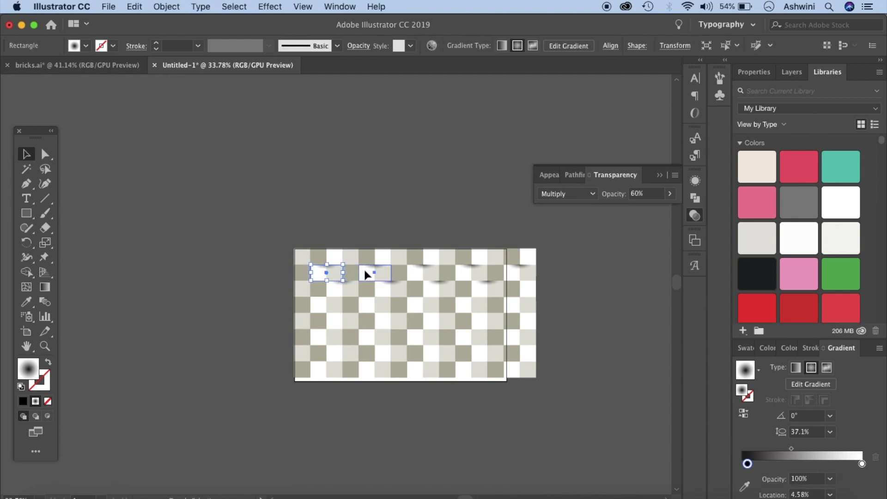
Step: Select all shadows in both rows, copy them down, and repeat with Cmd+D
{"action": "left_click", "coordinate": [365, 274], "text": "shift"}
{"action": "left_click", "coordinate": [471, 277], "text": "shift"}
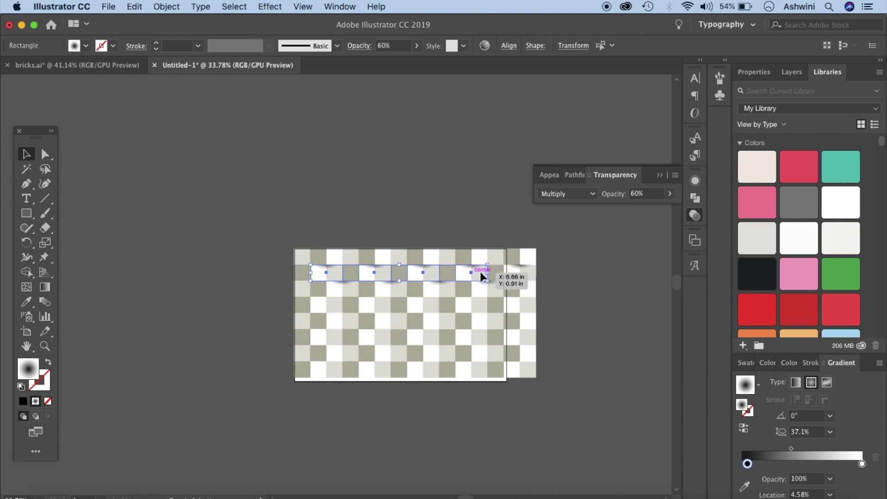
{"action": "left_click", "coordinate": [489, 288], "text": "shift"}
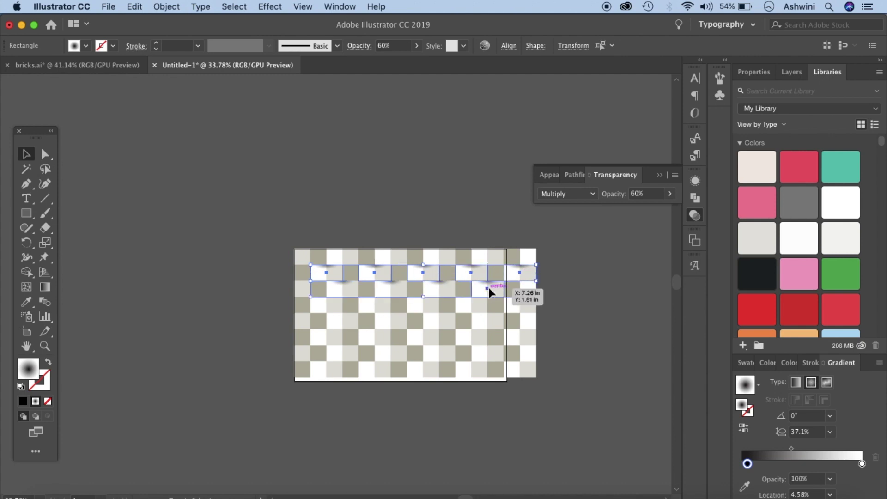
{"action": "left_click", "coordinate": [445, 289], "text": "shift"}
{"action": "left_click", "coordinate": [392, 287], "text": "shift"}
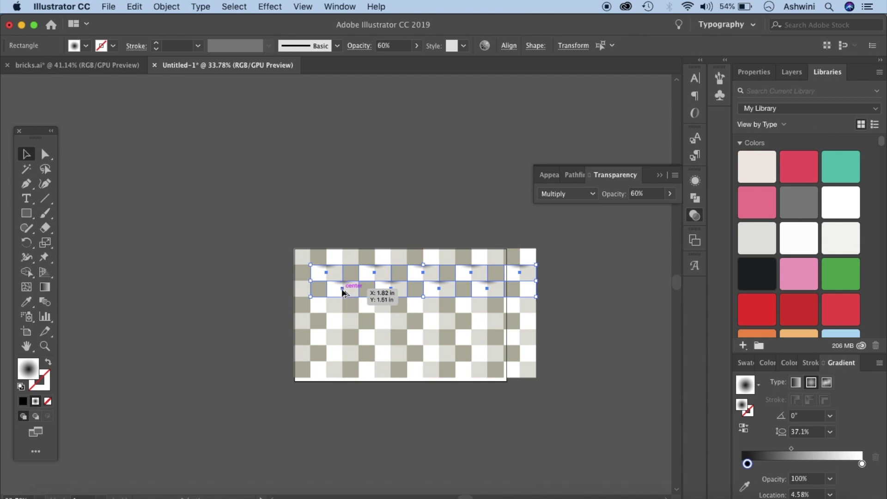
{"action": "left_click_drag", "start_coordinate": [342, 292], "coordinate": [344, 325]}
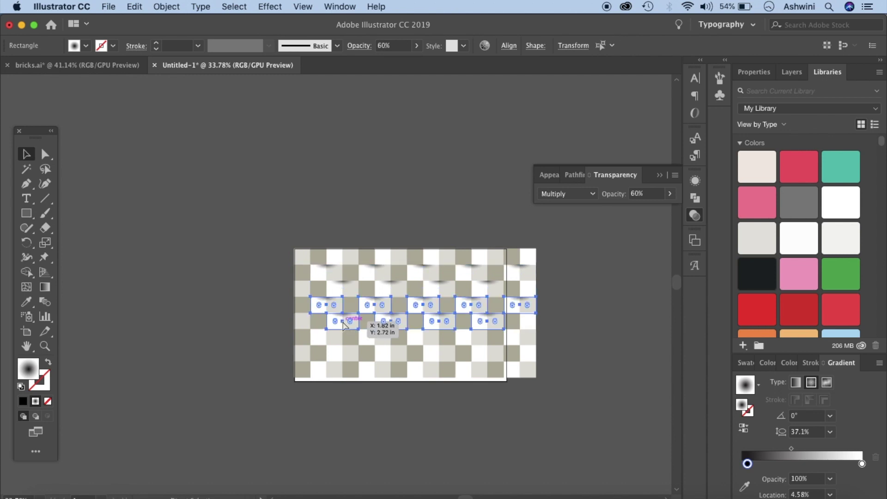
{"action": "key", "text": "super+d"}
{"action": "key", "text": "super+d"}
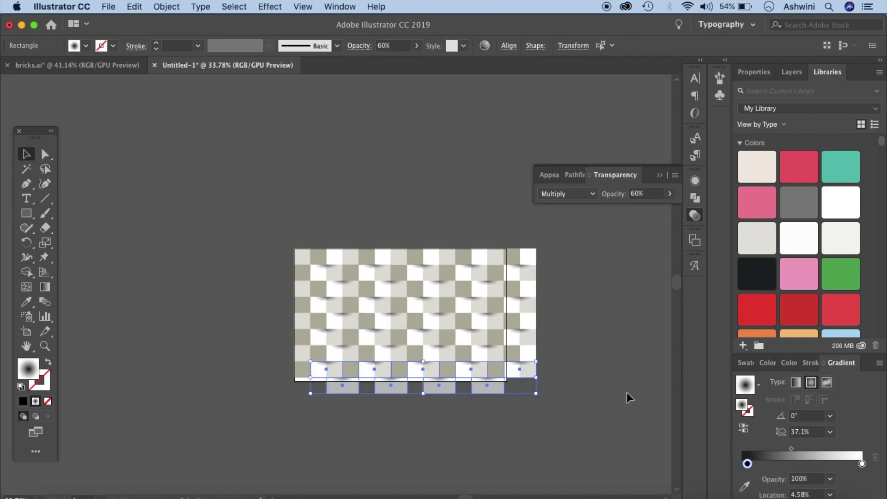
{"action": "left_click", "coordinate": [611, 394]}
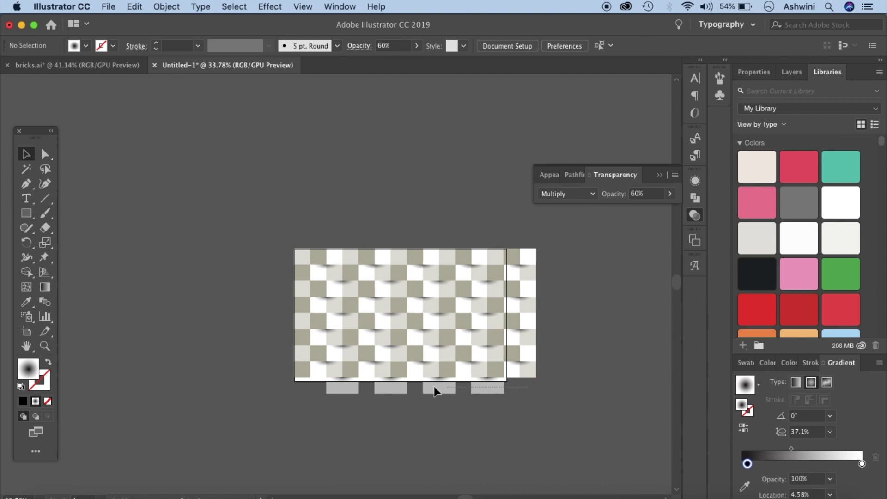
Step: Delete the extra shadow row hanging below the artboard
{"action": "left_click", "coordinate": [325, 392]}
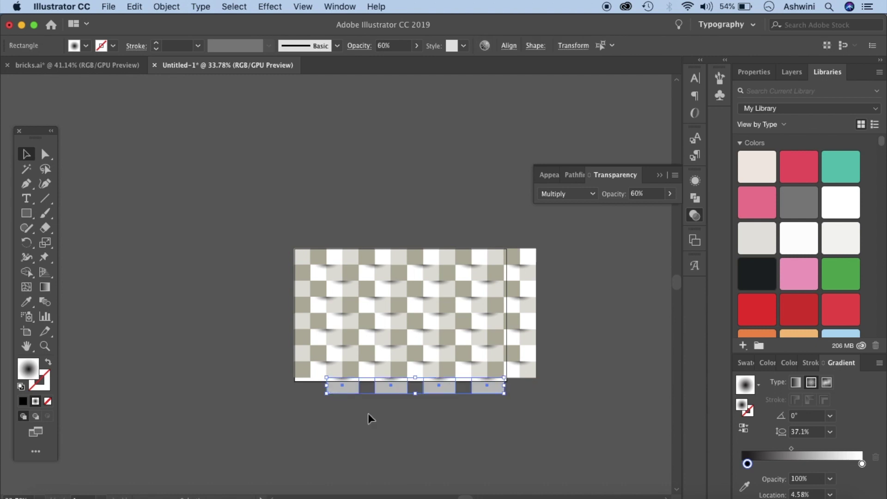
{"action": "scroll", "coordinate": [391, 423], "scroll_direction": "up", "scroll_amount": 4}
{"action": "scroll", "coordinate": [392, 423], "scroll_direction": "down", "scroll_amount": 1}
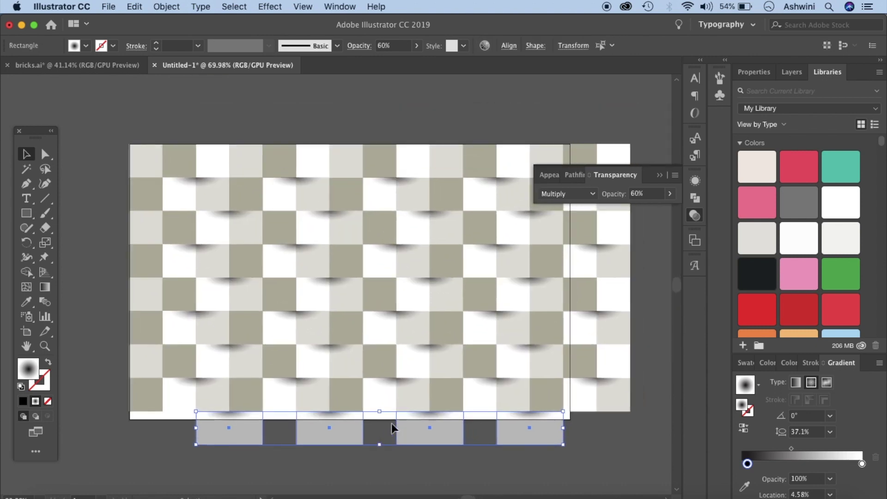
{"action": "key", "text": "Delete"}
{"action": "scroll", "coordinate": [392, 423], "scroll_direction": "down", "scroll_amount": 1}
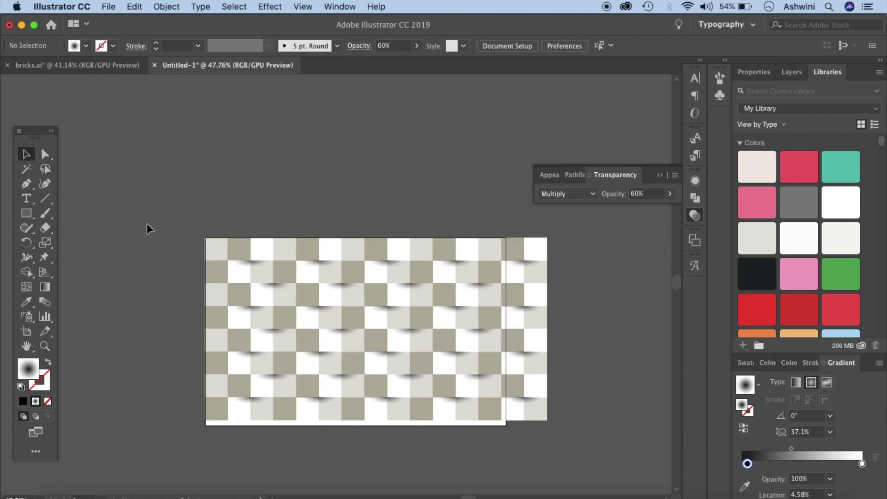
Step: Delete the leftmost tile column and shift everything 0.61 in left, flush with the artboard edge
{"action": "mouse_move", "coordinate": [205, 233]}
{"action": "left_mouse_down"}
{"action": "mouse_move", "coordinate": [203, 351]}
{"action": "mouse_move", "coordinate": [215, 428]}
{"action": "left_mouse_up"}
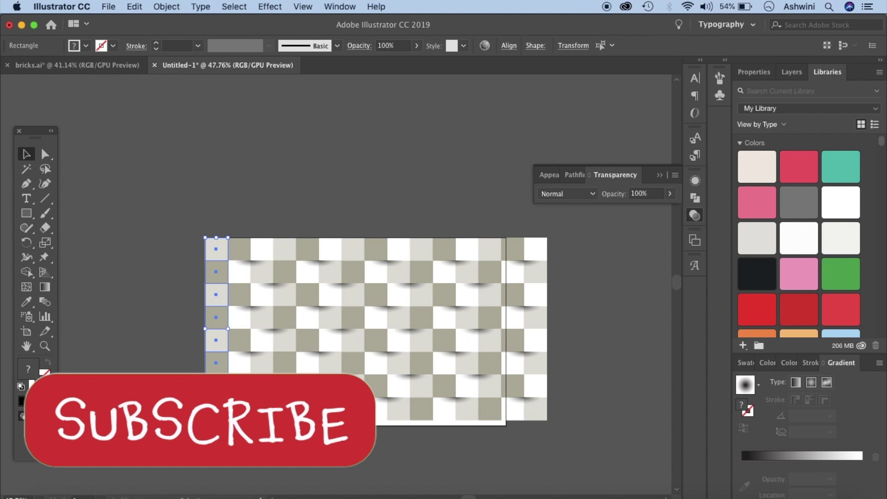
{"action": "key", "text": "Delete"}
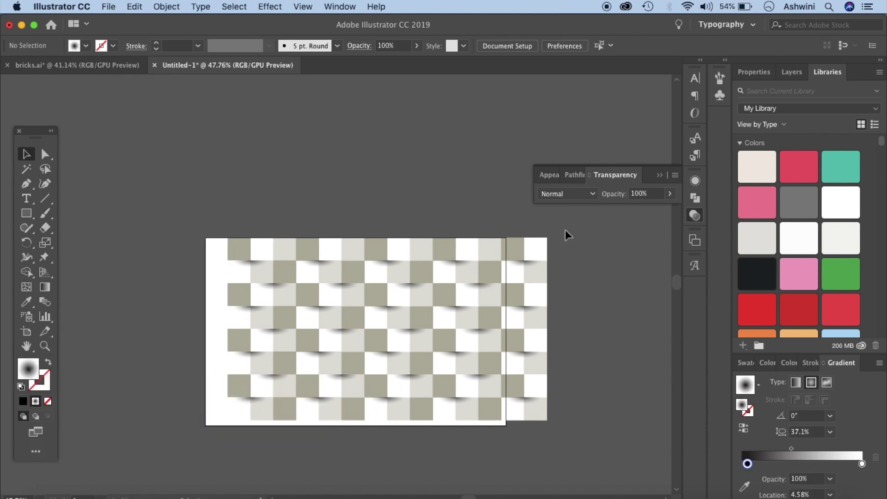
{"action": "scroll", "coordinate": [416, 342], "scroll_direction": "down", "scroll_amount": 1}
{"action": "key", "text": "super+a"}
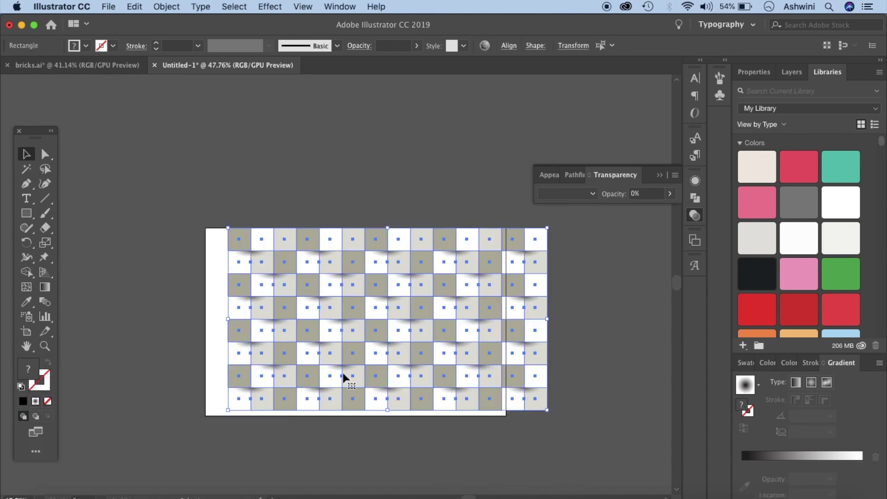
{"action": "left_click_drag", "start_coordinate": [348, 368], "coordinate": [327, 370]}
{"action": "left_click", "coordinate": [423, 440]}
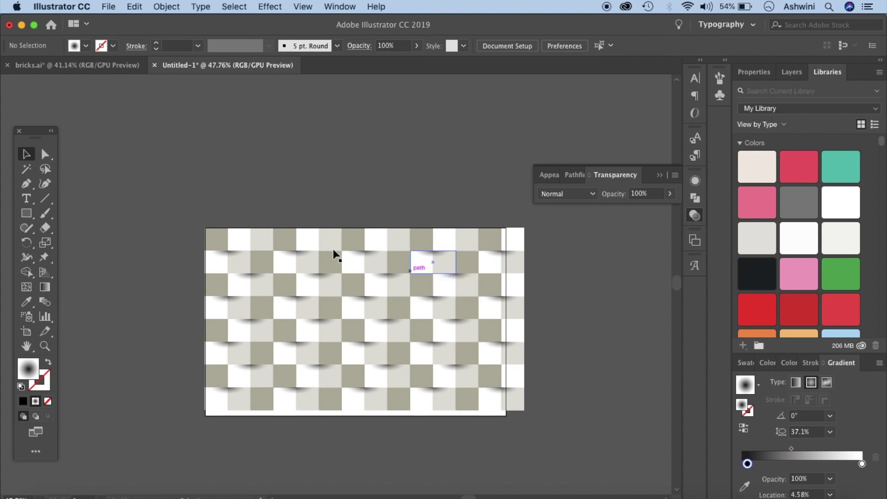
Step: Lock Layer 1, add Layer 2, and draw an artboard-sized rectangle on it
{"action": "left_click", "coordinate": [791, 72]}
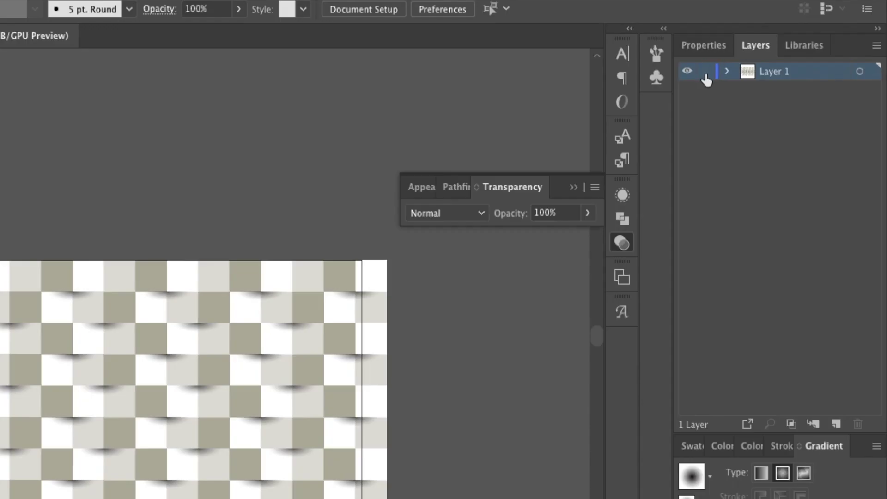
{"action": "left_click", "coordinate": [705, 73]}
{"action": "left_click", "coordinate": [835, 422]}
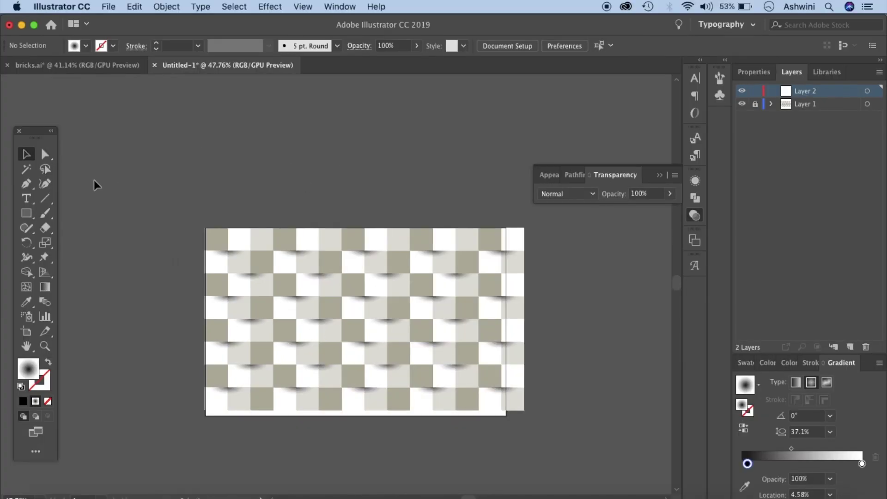
{"action": "left_click", "coordinate": [28, 213]}
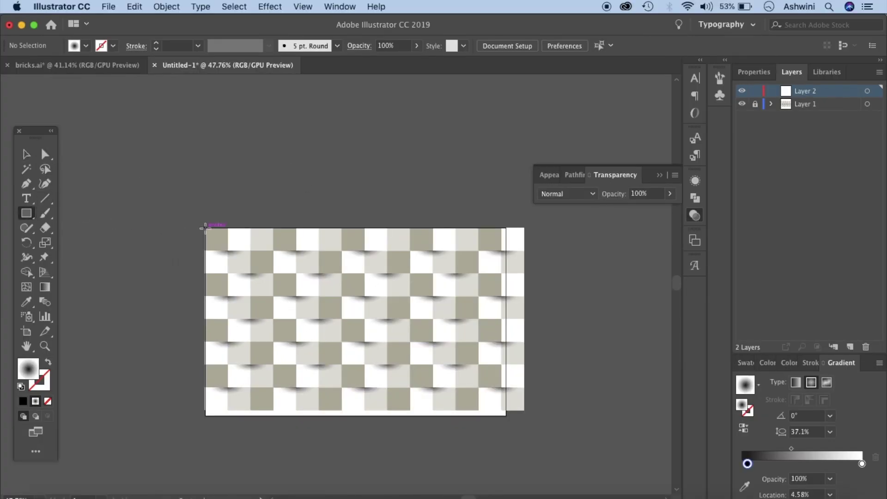
{"action": "left_click_drag", "start_coordinate": [205, 227], "coordinate": [525, 409]}
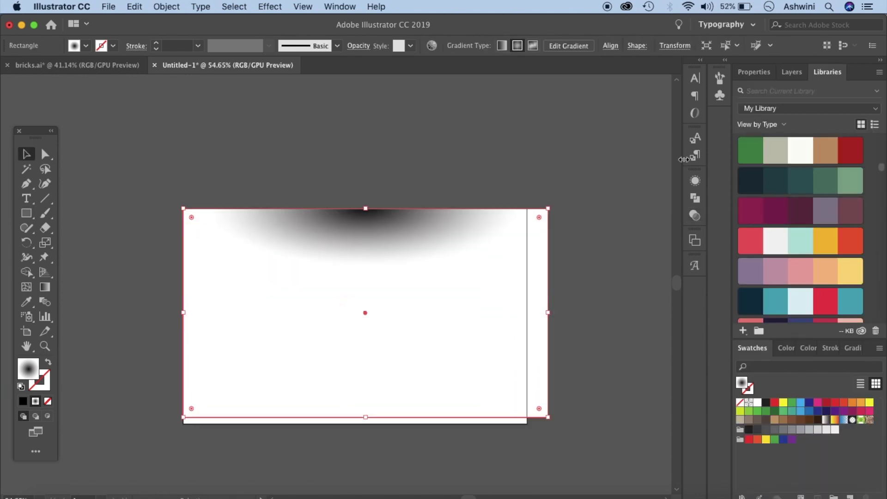
Step: Fill the covering rectangle with red #F25D5F and set its blend mode to Multiply
{"action": "scroll", "coordinate": [764, 217], "scroll_direction": "down", "scroll_amount": 5}
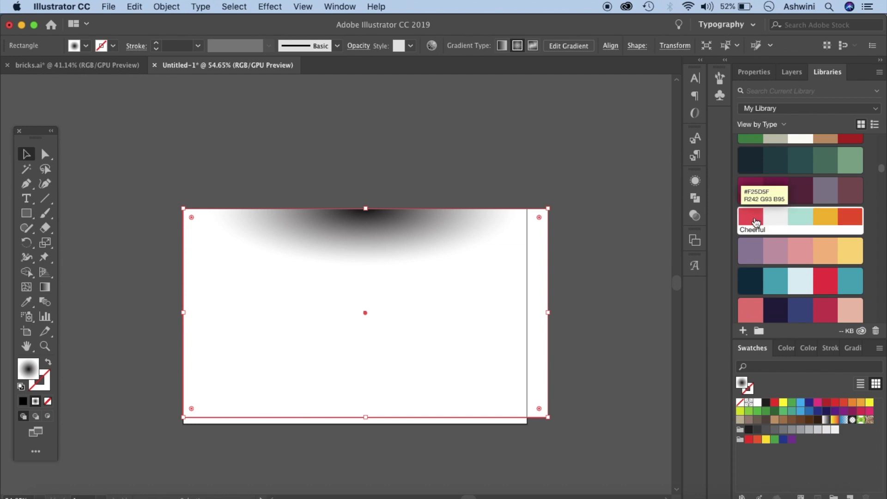
{"action": "left_click", "coordinate": [757, 222]}
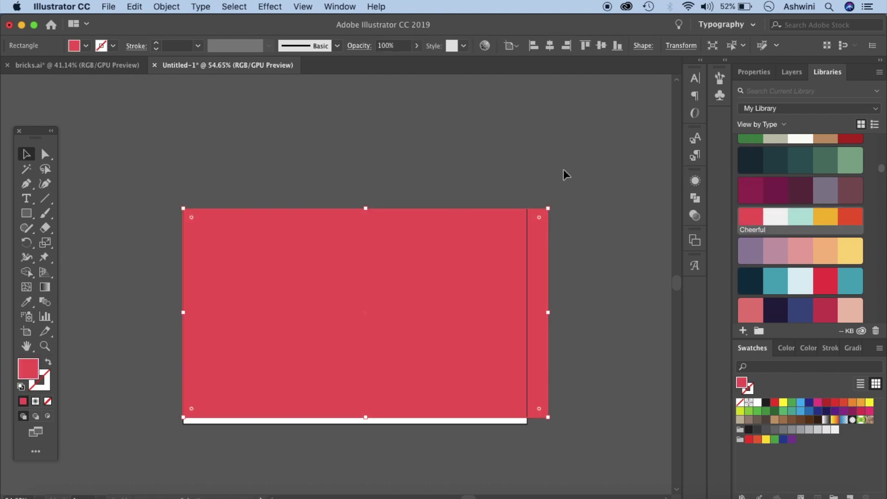
{"action": "left_click", "coordinate": [340, 6]}
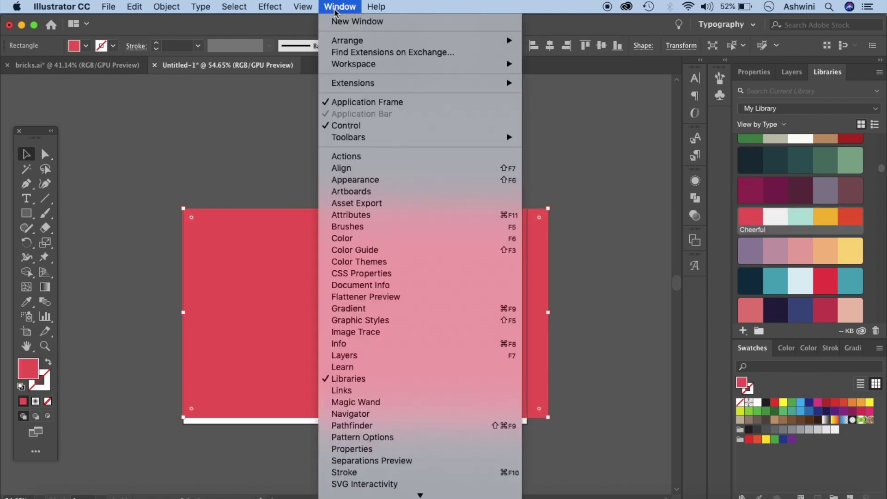
{"action": "scroll", "coordinate": [366, 382], "scroll_direction": "down", "scroll_amount": 3}
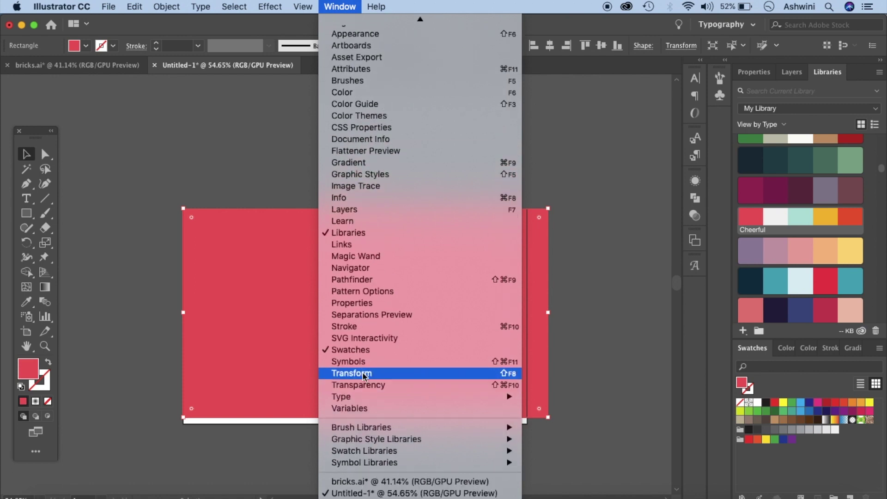
{"action": "left_click", "coordinate": [358, 385]}
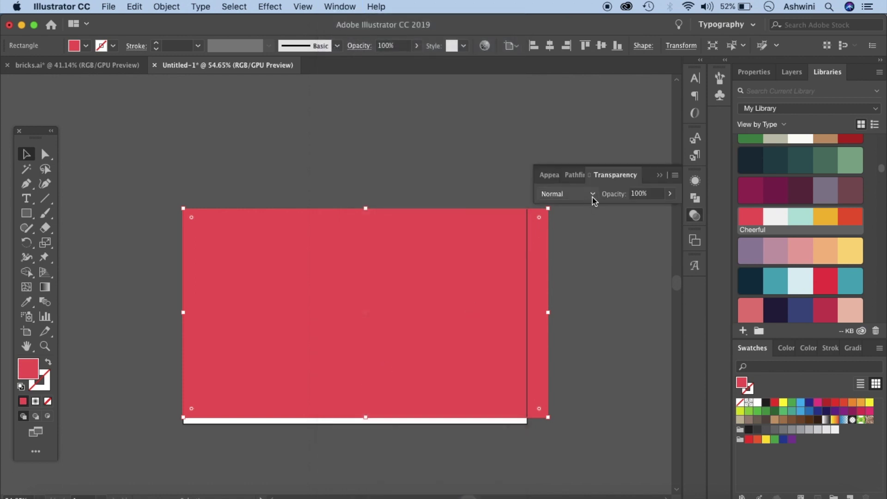
{"action": "left_click", "coordinate": [592, 194]}
{"action": "left_click", "coordinate": [381, 348]}
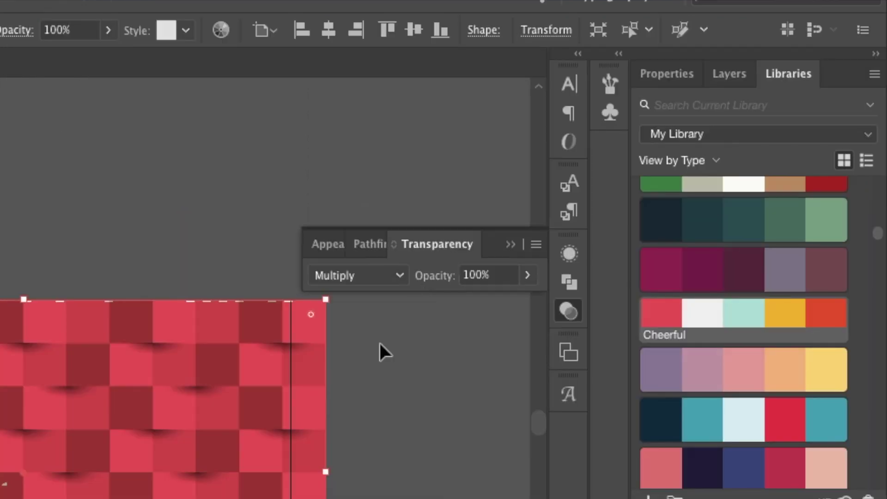
Step: Deselect and zoom in on the red-tinted checker, then switch to bricks.ai
{"action": "left_click", "coordinate": [427, 463]}
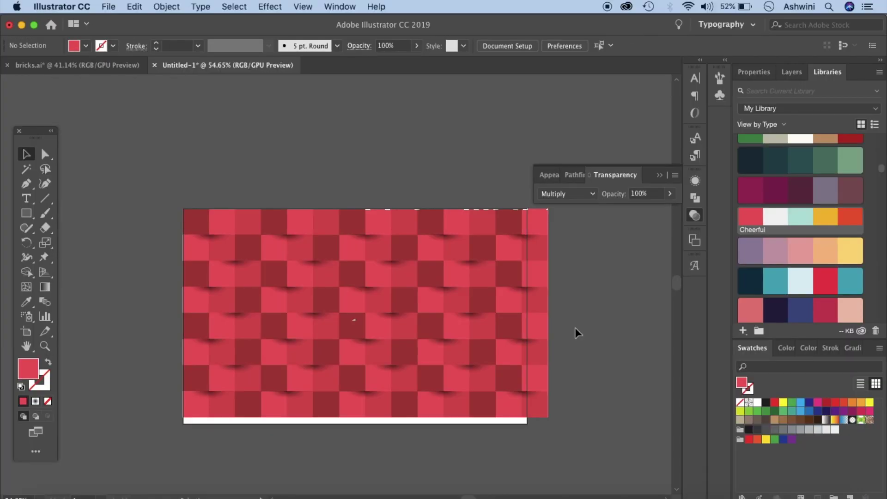
{"action": "key", "text": "super+0"}
{"action": "scroll", "coordinate": [575, 326], "scroll_direction": "down", "scroll_amount": 1}
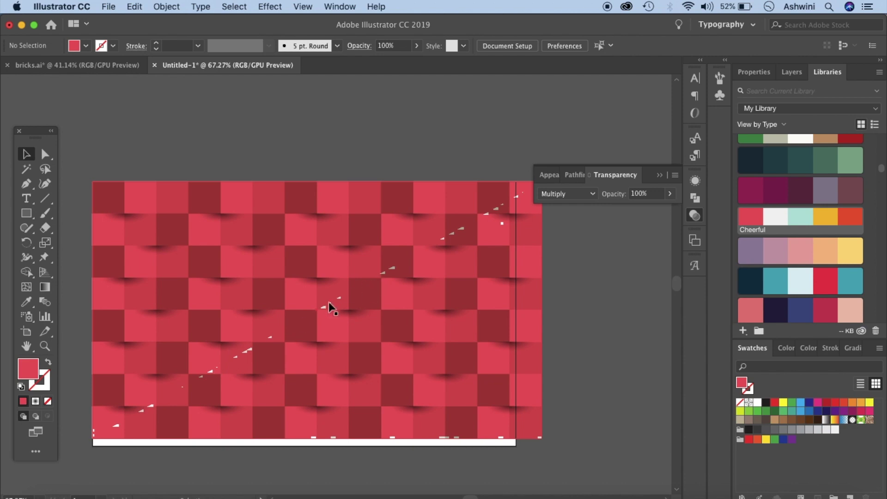
{"action": "scroll", "coordinate": [451, 240], "scroll_direction": "up", "scroll_amount": 10}
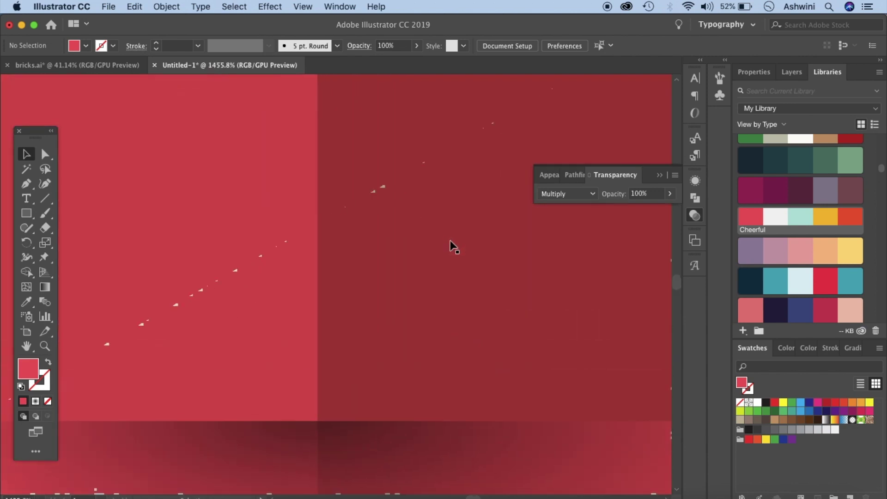
{"action": "scroll", "coordinate": [451, 241], "scroll_direction": "down", "scroll_amount": 11}
{"action": "key", "text": "super+grave"}
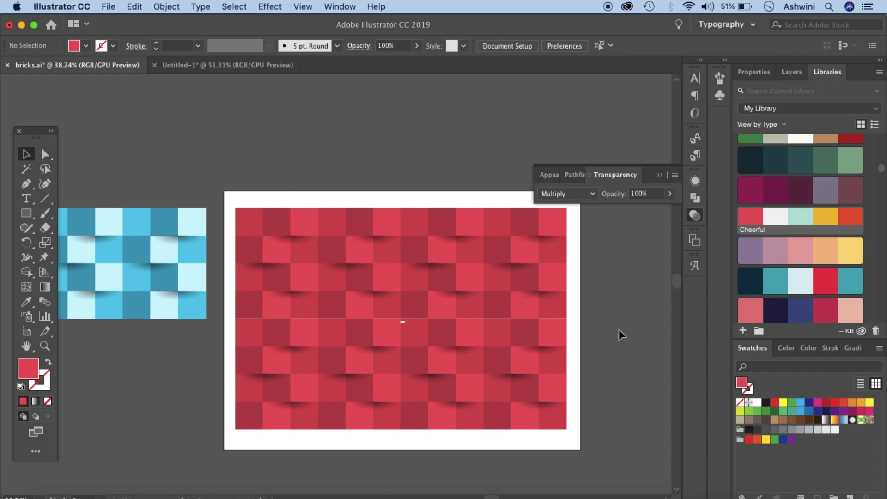
Step: Drag the red tint block upward, then move a yellow brick's shadow rectangle left over the bricks
{"action": "left_click_drag", "start_coordinate": [375, 272], "coordinate": [393, 152]}
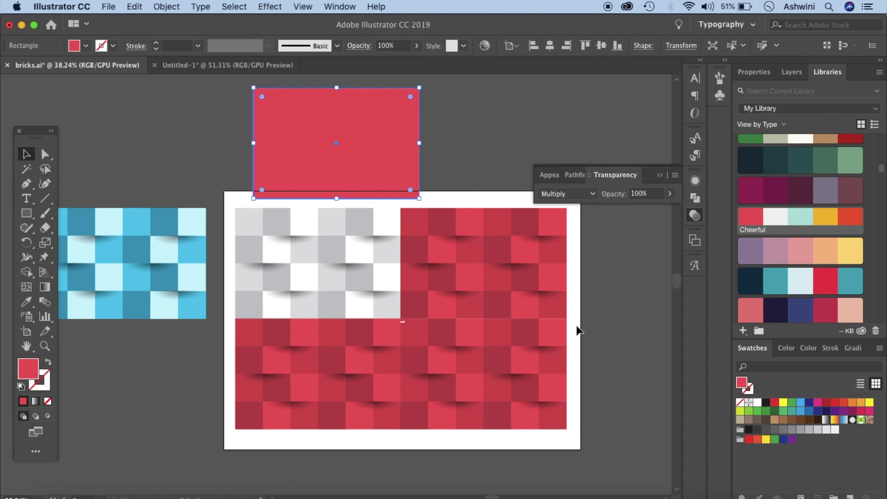
{"action": "scroll", "coordinate": [576, 327], "scroll_direction": "left", "scroll_amount": 15}
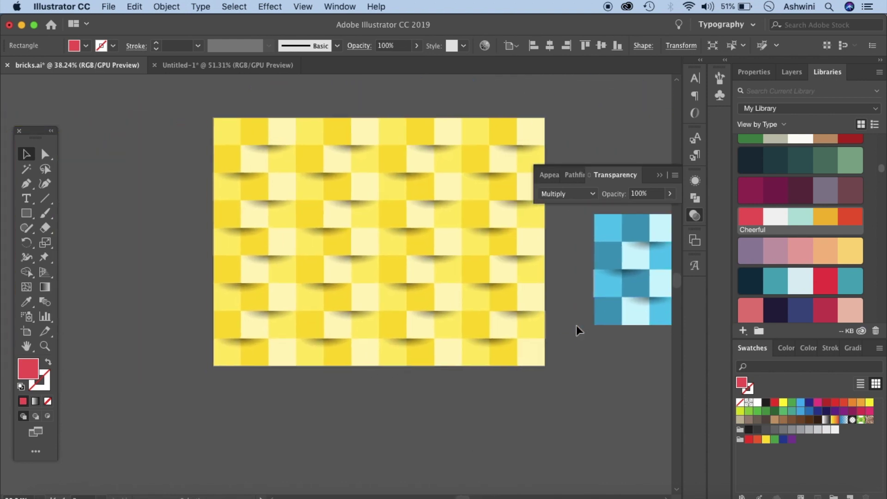
{"action": "left_click", "coordinate": [311, 214]}
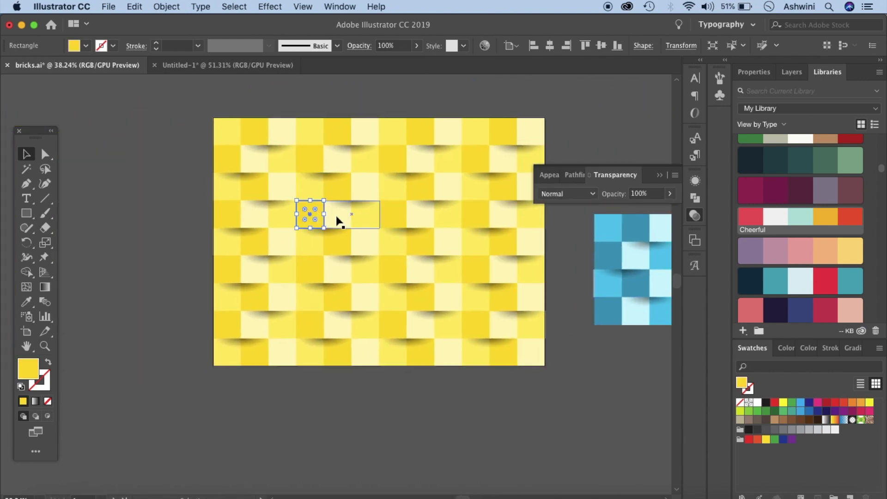
{"action": "left_click", "coordinate": [339, 221]}
{"action": "left_click_drag", "start_coordinate": [371, 223], "coordinate": [287, 221]}
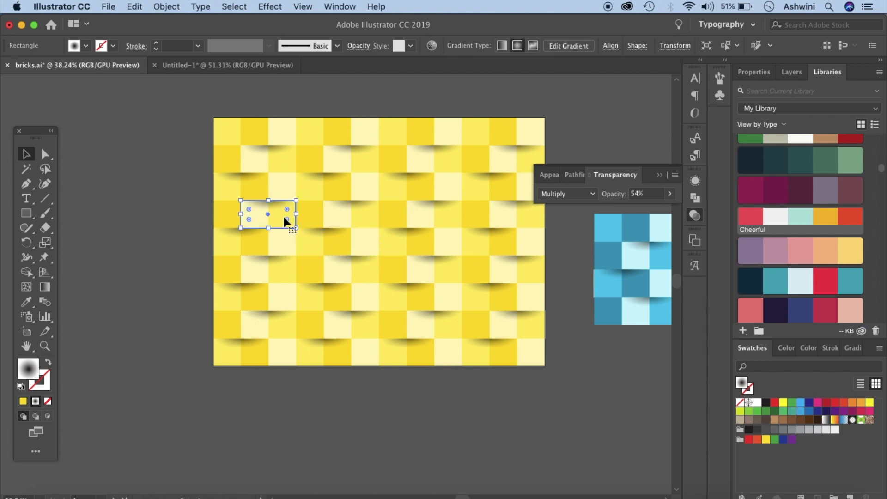
{"action": "left_click", "coordinate": [253, 138]}
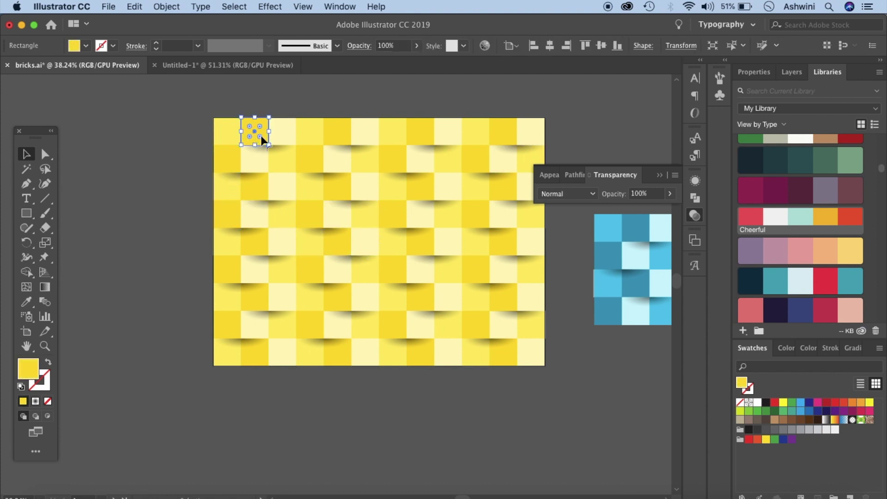
{"action": "left_click", "coordinate": [174, 205]}
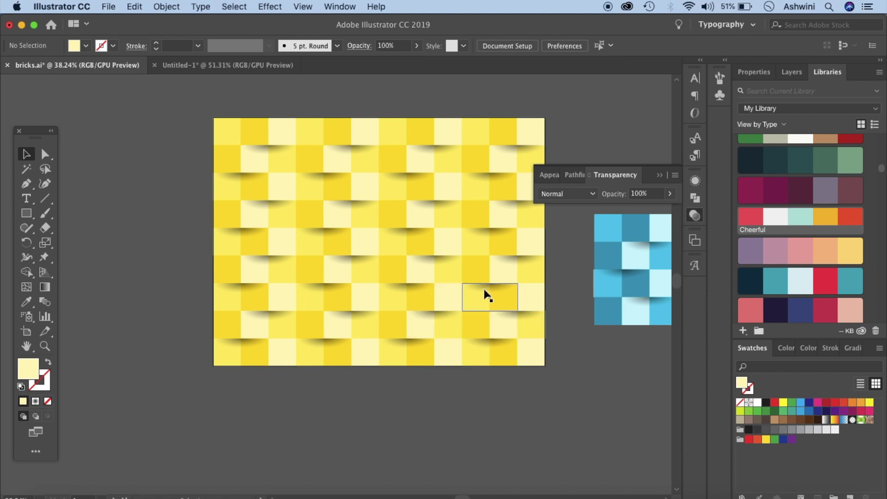
{"action": "scroll", "coordinate": [568, 348], "scroll_direction": "right", "scroll_amount": 10}
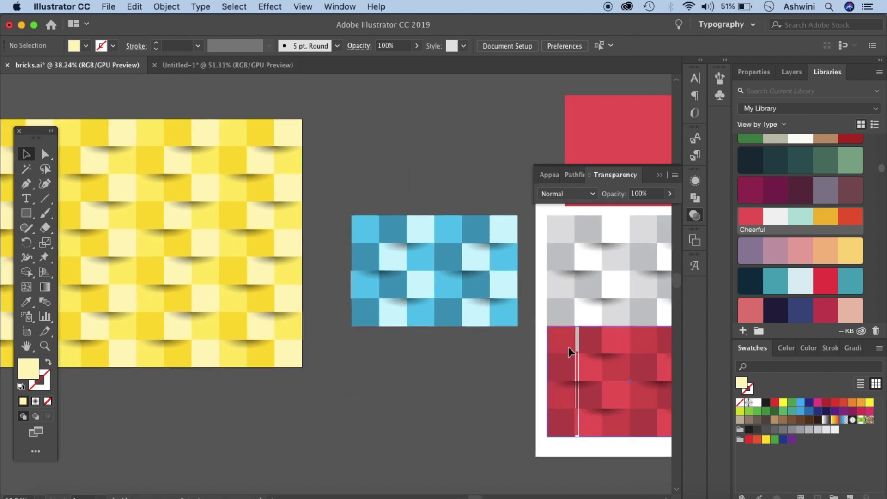
{"action": "scroll", "coordinate": [234, 267], "scroll_direction": "left", "scroll_amount": 3}
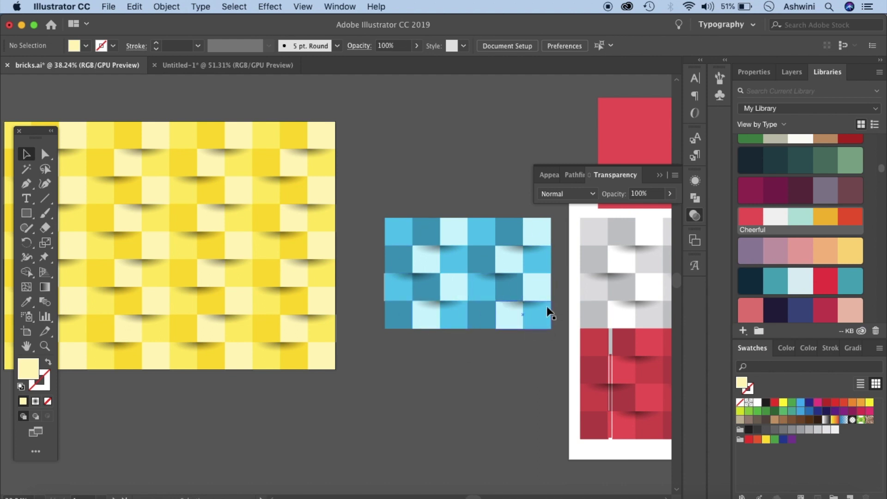
{"action": "scroll", "coordinate": [426, 317], "scroll_direction": "right", "scroll_amount": 10}
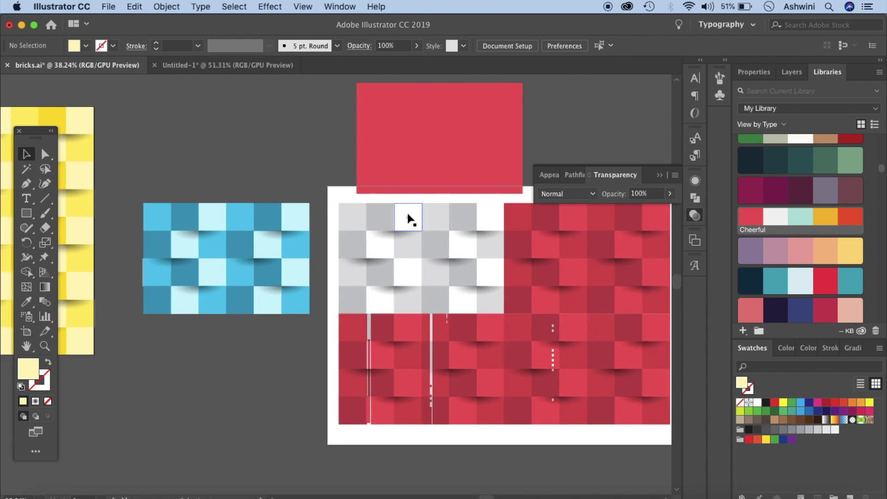
{"action": "scroll", "coordinate": [512, 317], "scroll_direction": "right", "scroll_amount": 5}
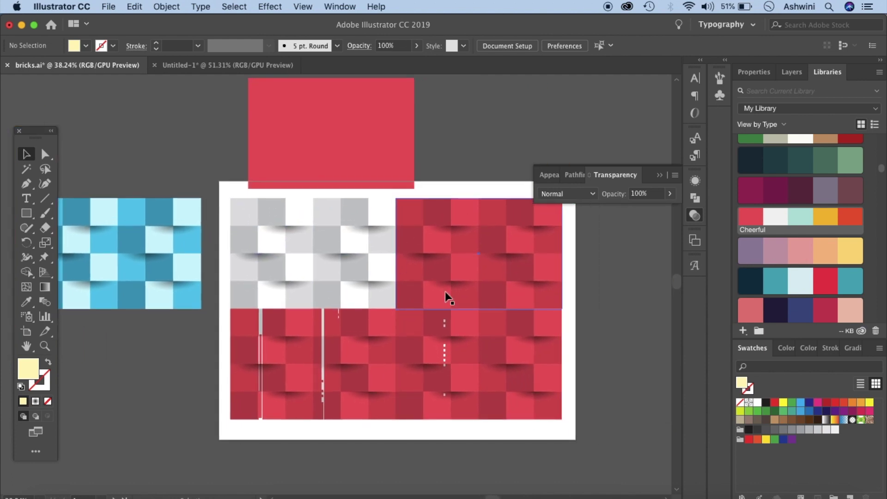
{"action": "scroll", "coordinate": [445, 293], "scroll_direction": "up", "scroll_amount": 4}
{"action": "scroll", "coordinate": [406, 198], "scroll_direction": "left", "scroll_amount": 20}
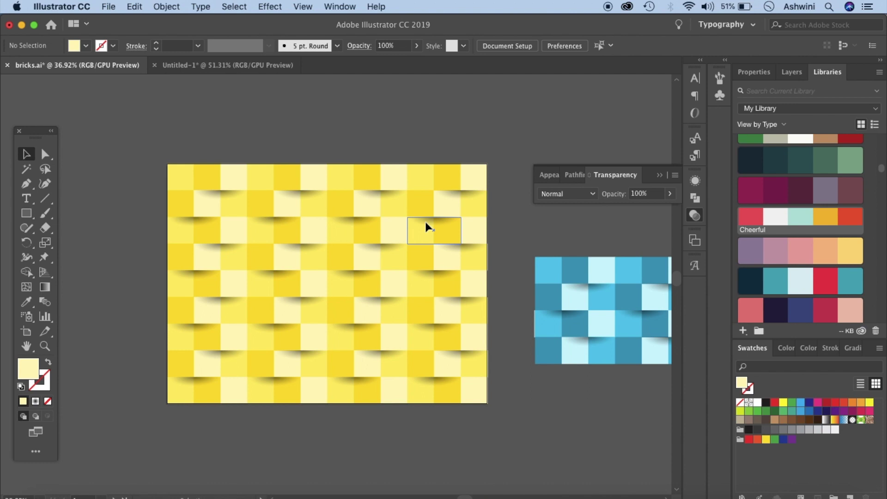